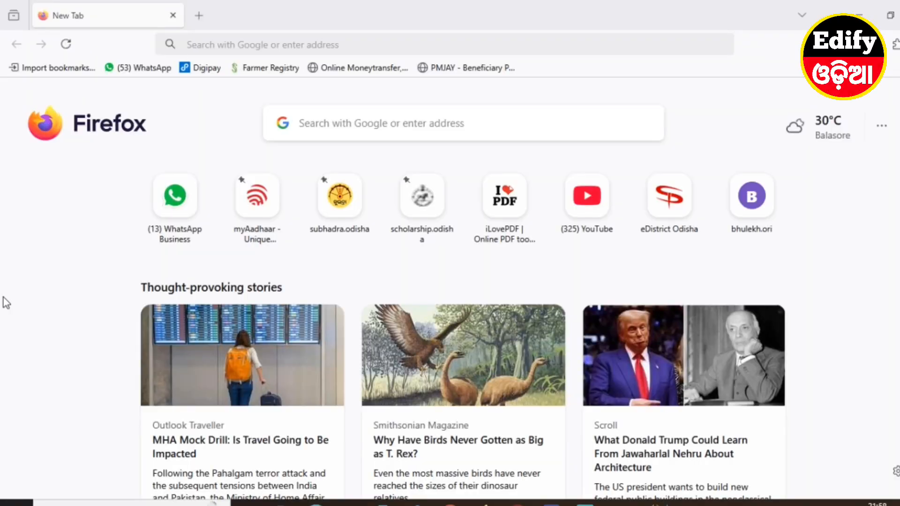
Search the web for "e district odisha" and open the eDistrict Odisha portal's CSC / Official User login page
left_click(325, 123)
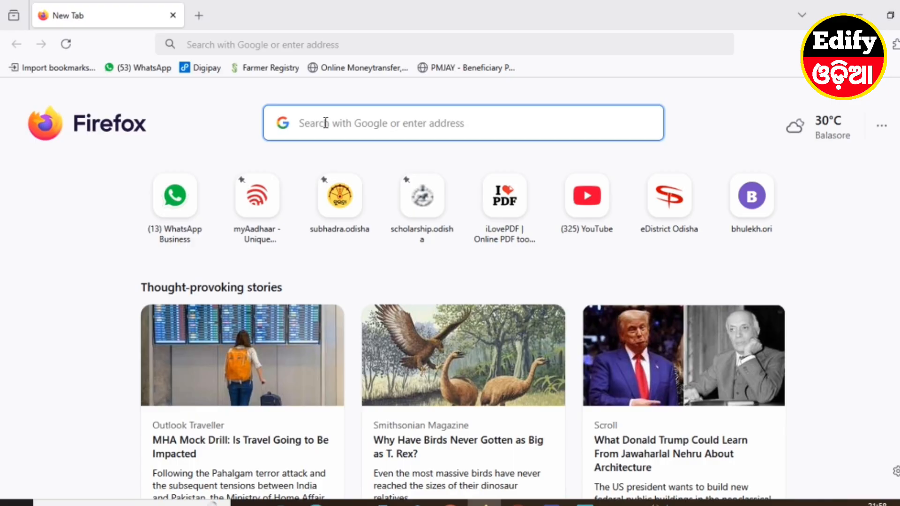
type("E")
key("BackSpace")
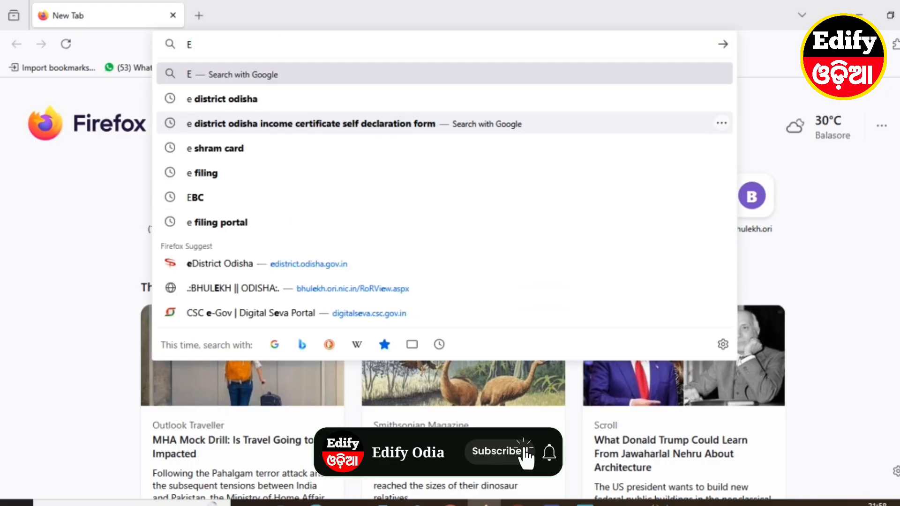
type("DISTR")
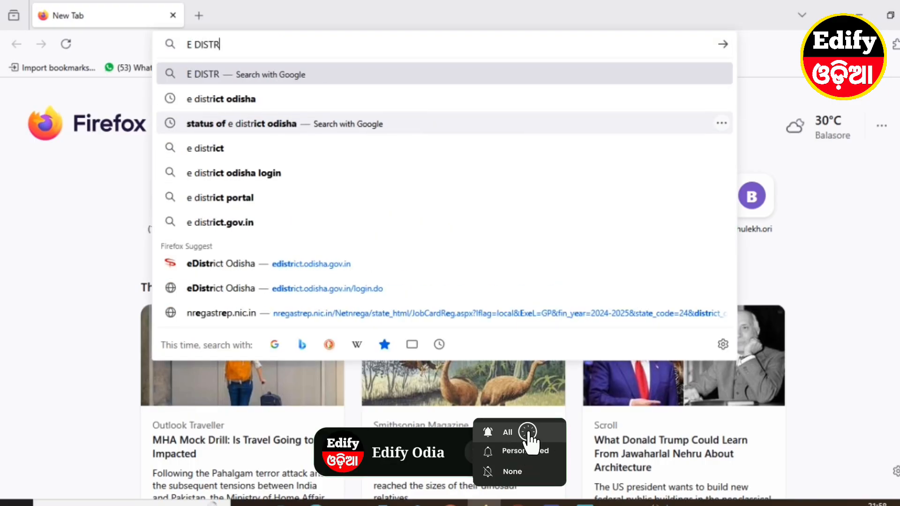
type("ICT")
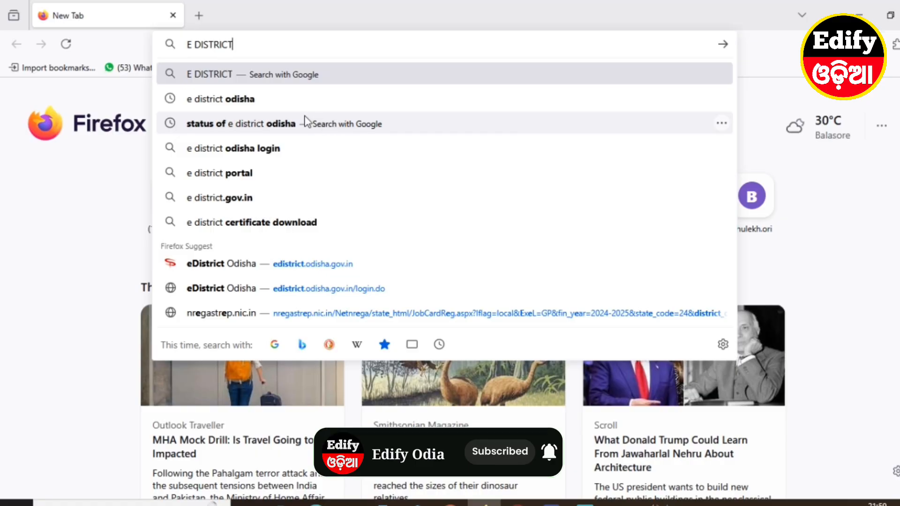
left_click(197, 100)
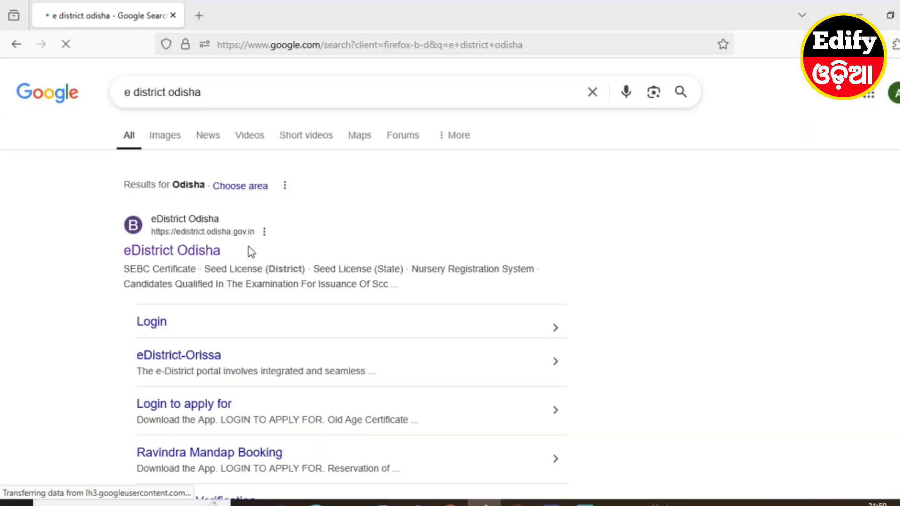
left_click(170, 254)
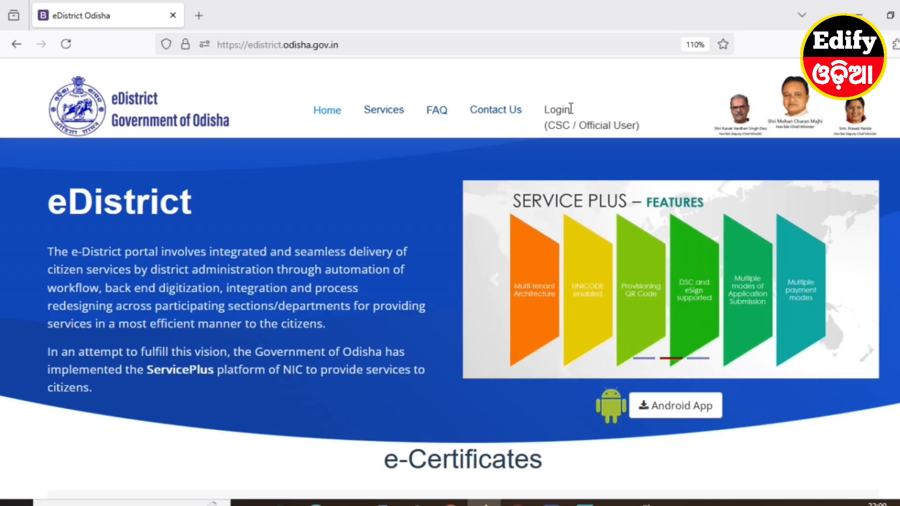
left_click(564, 123)
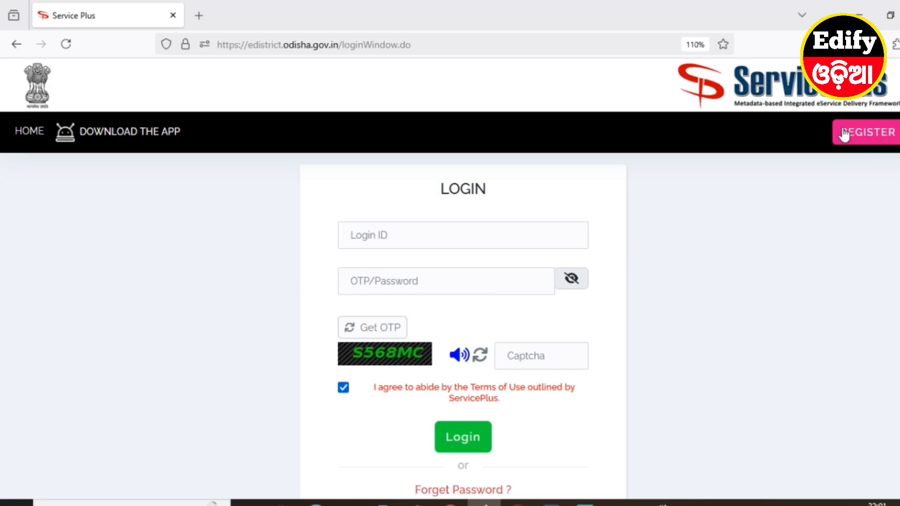
Open the citizen registration form and go through its full name and mobile number fields without filling them
left_click(868, 133)
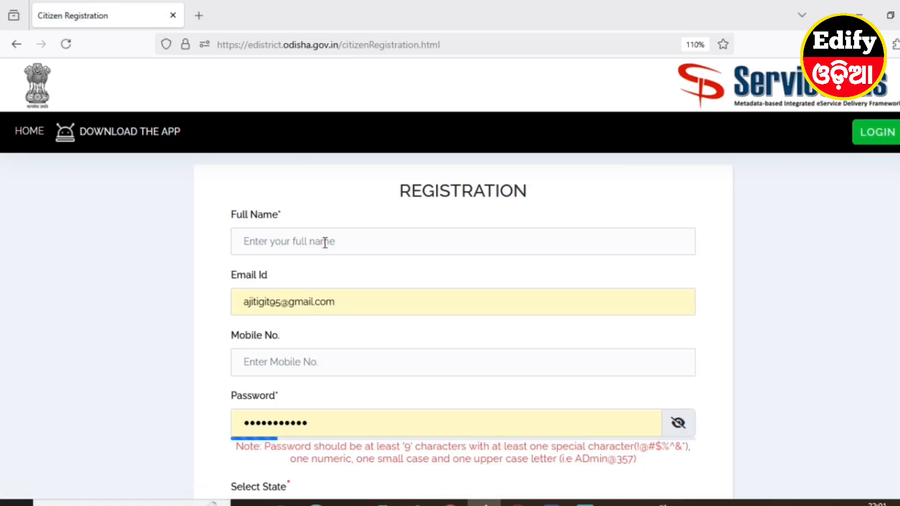
left_click_drag(397, 192, 554, 191)
left_click(558, 187)
left_click(277, 243)
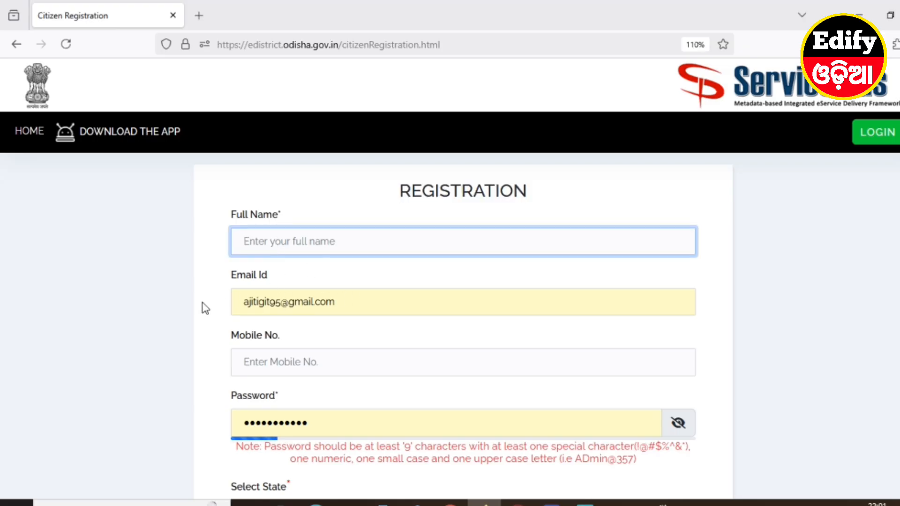
left_click(265, 367)
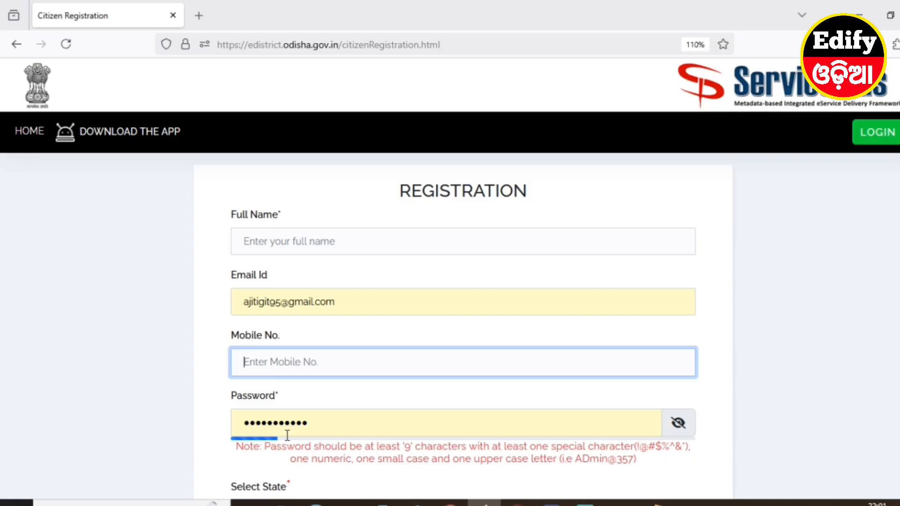
Choose ODISHA as the state in the registration form and go to the captcha field
scroll(291, 434, "down", 4)
left_click(274, 350)
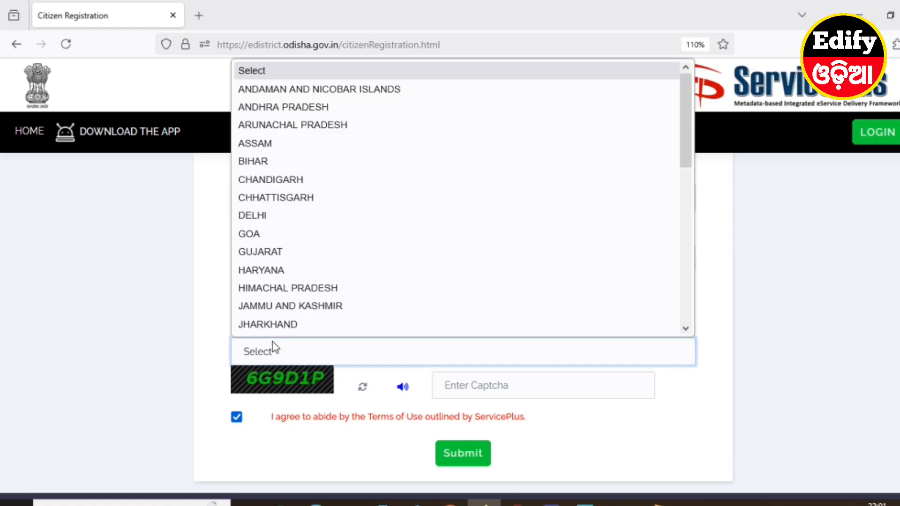
scroll(281, 225, "down", 3)
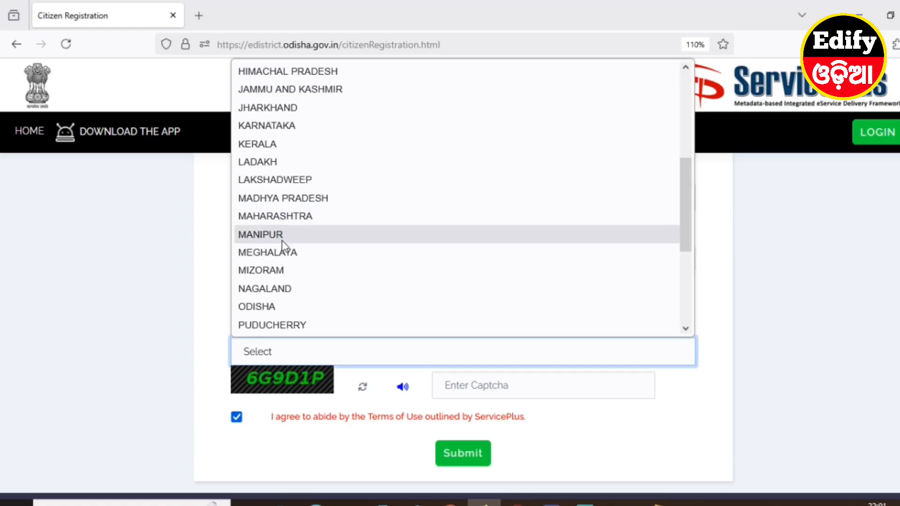
left_click(270, 306)
left_click(498, 389)
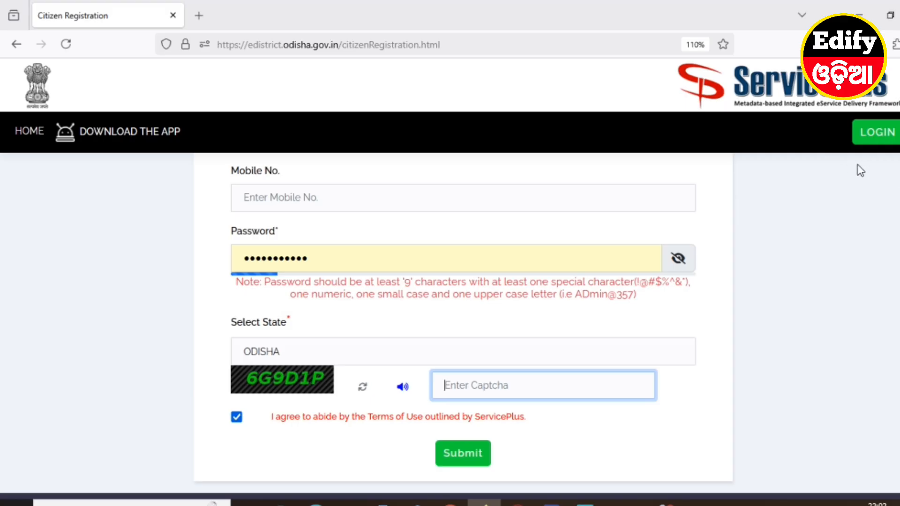
Return to the login page and fill in the account's e-mail as login ID, the account password and the displayed captcha
left_click(875, 138)
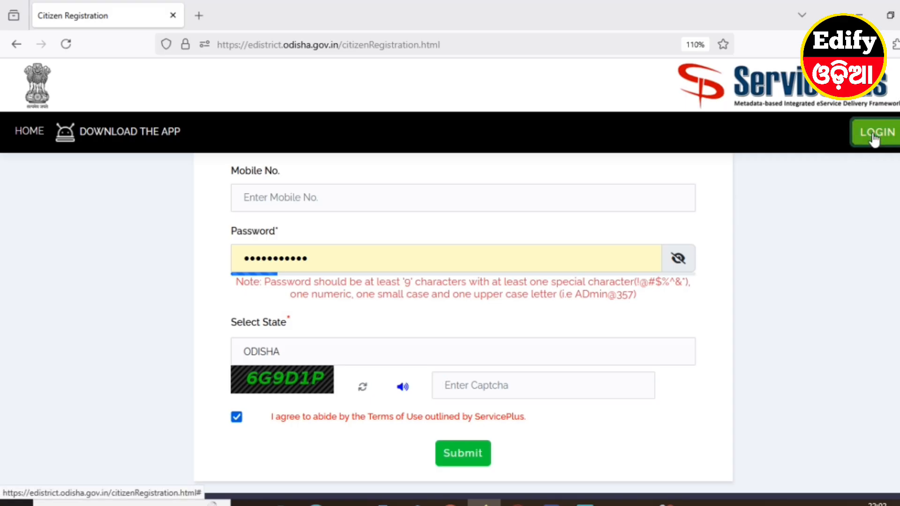
left_click(495, 228)
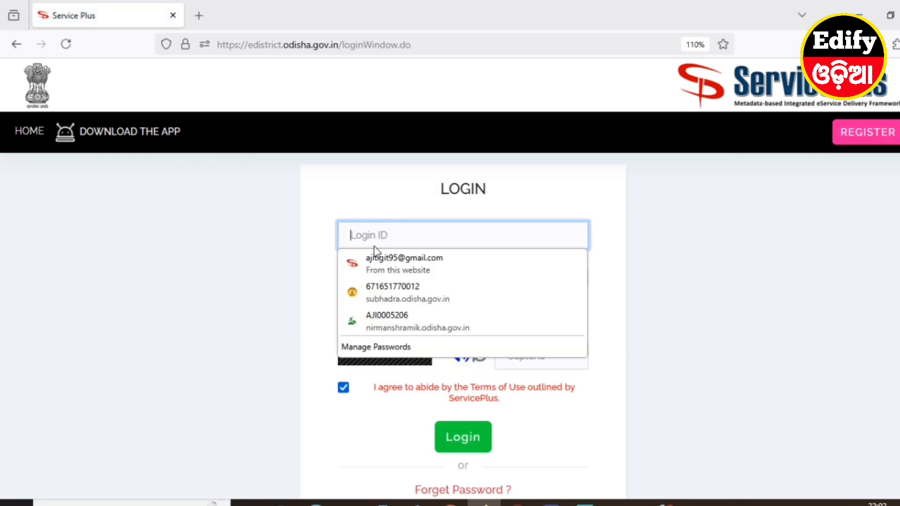
left_click(382, 233)
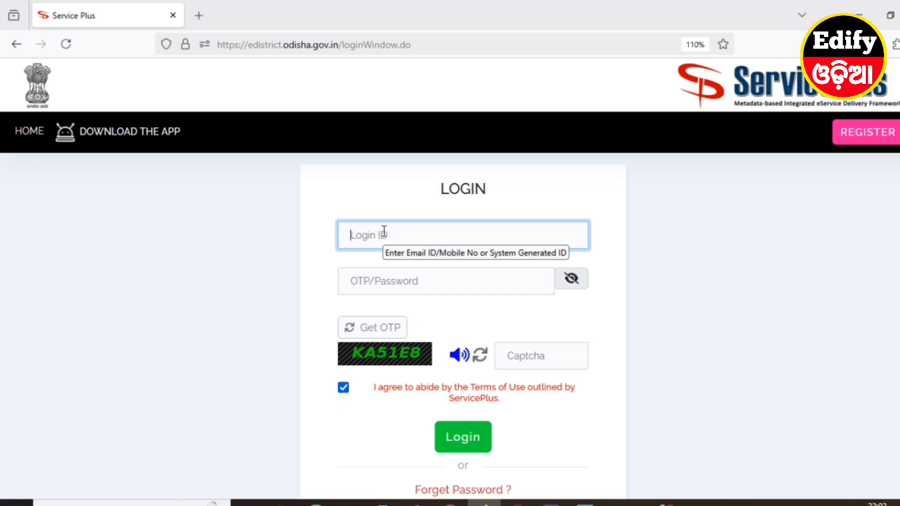
left_click(384, 283)
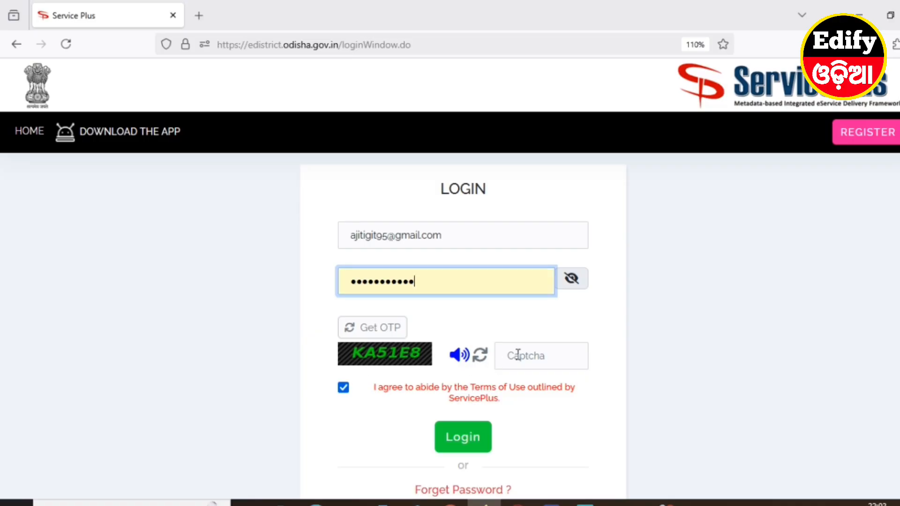
left_click(533, 355)
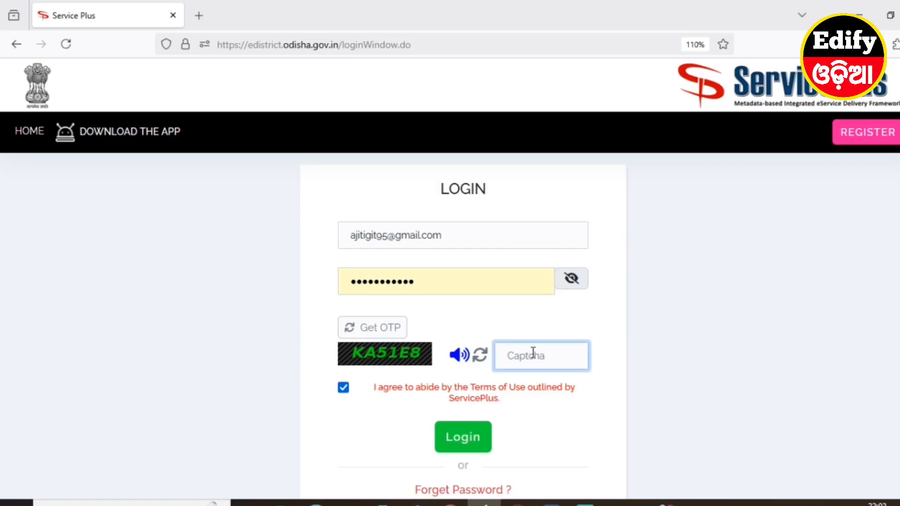
type("KA51E8")
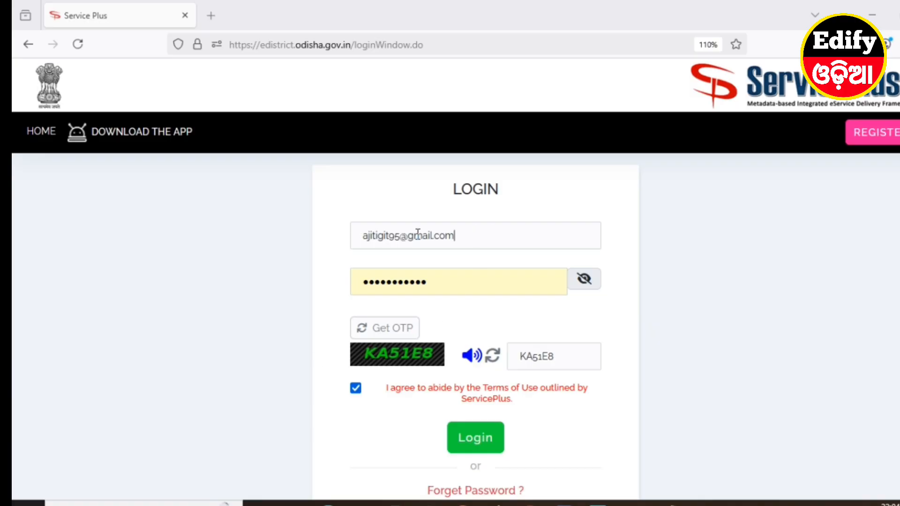
Reselect the account's e-mail in the login ID field and log in to the portal
left_click_drag(455, 235, 334, 234)
key("Down")
key("Return")
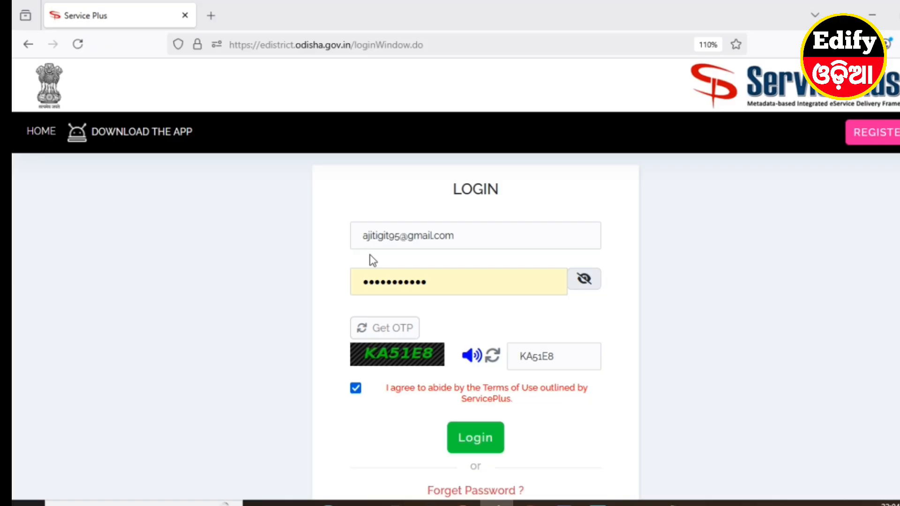
left_click(476, 439)
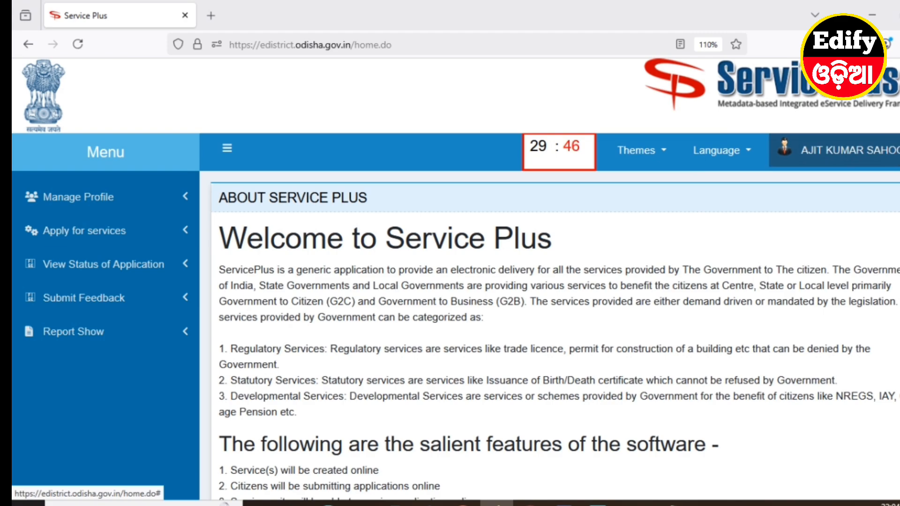
Glance at the account details and list all services available for application
left_click(896, 157)
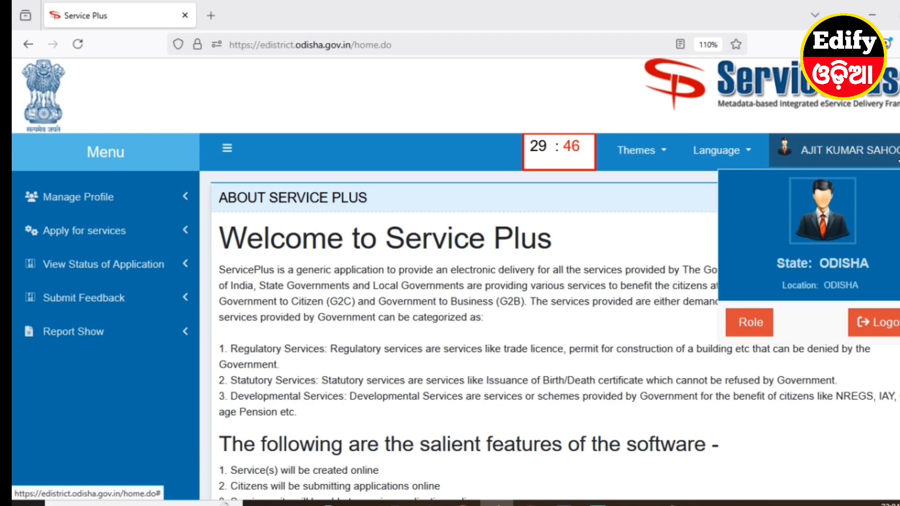
left_click(838, 160)
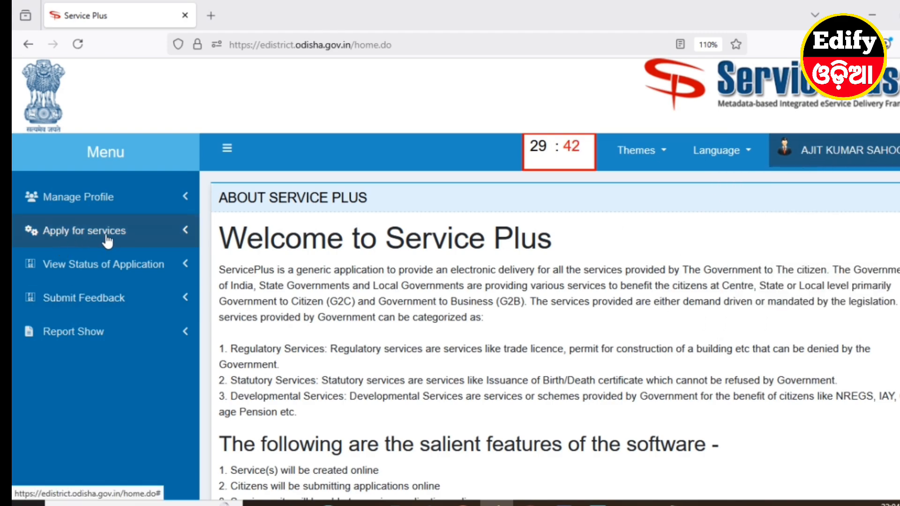
left_click(120, 240)
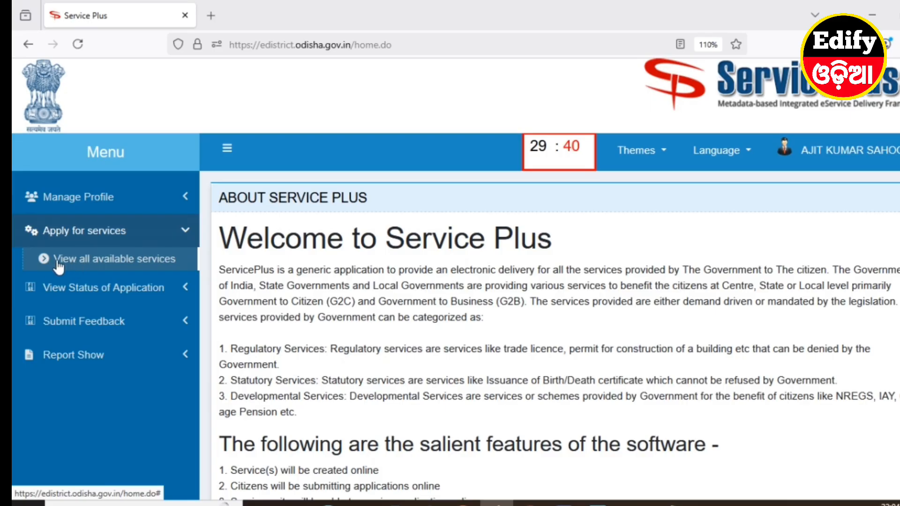
left_click(139, 266)
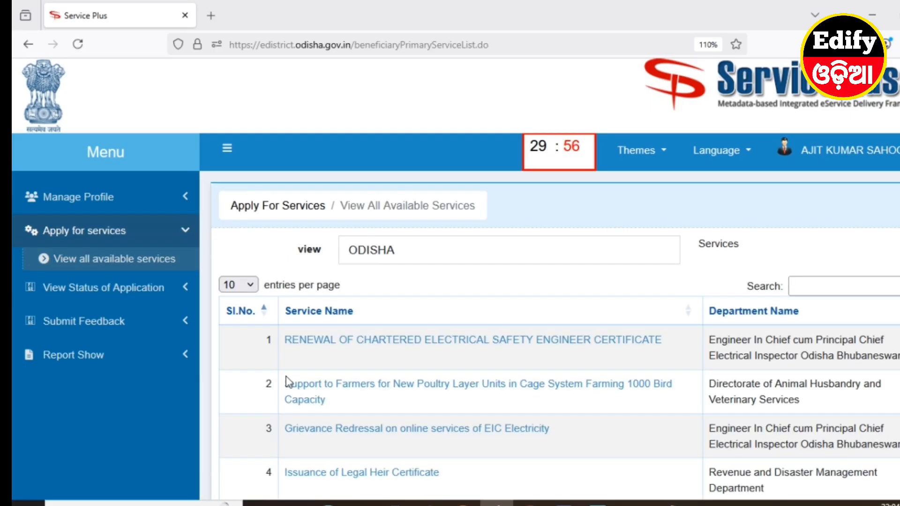
Search the service list for RESIDENT and open the Issuance of Resident Certificate application form
left_click(810, 287)
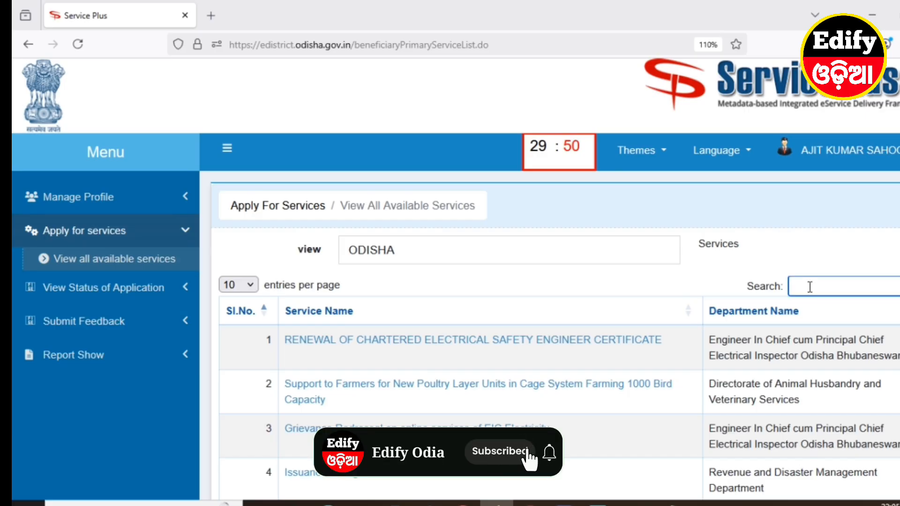
type("R")
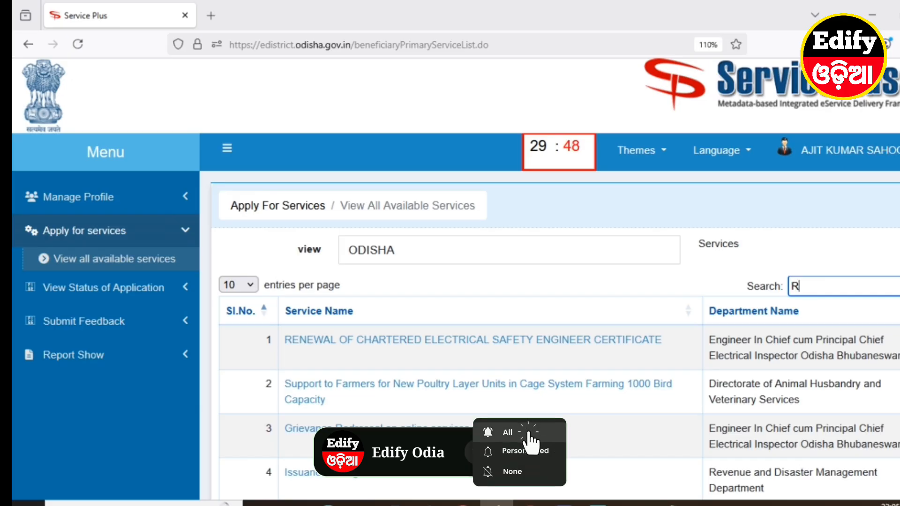
type("ESIDE")
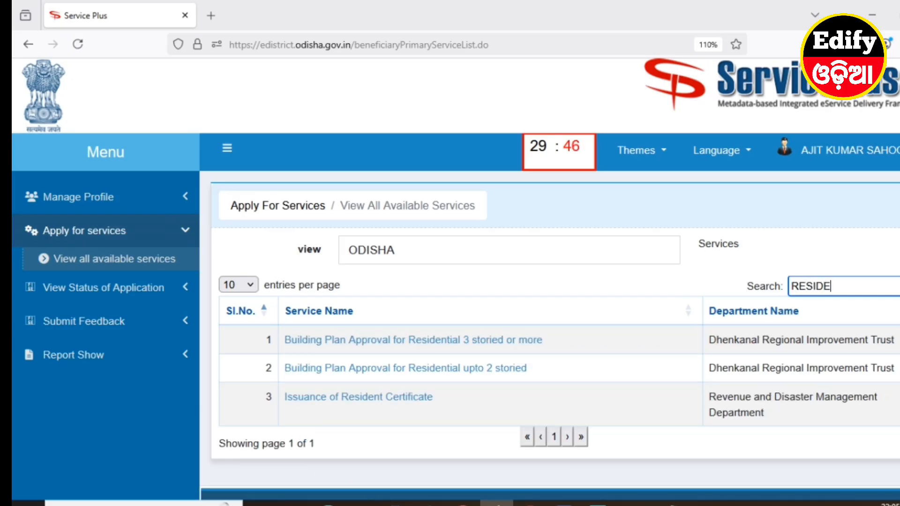
type("NT")
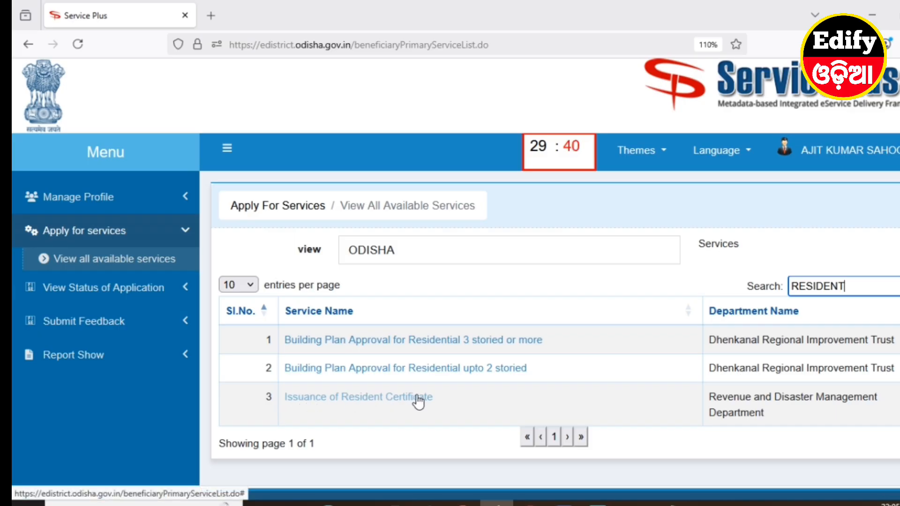
left_click(389, 400)
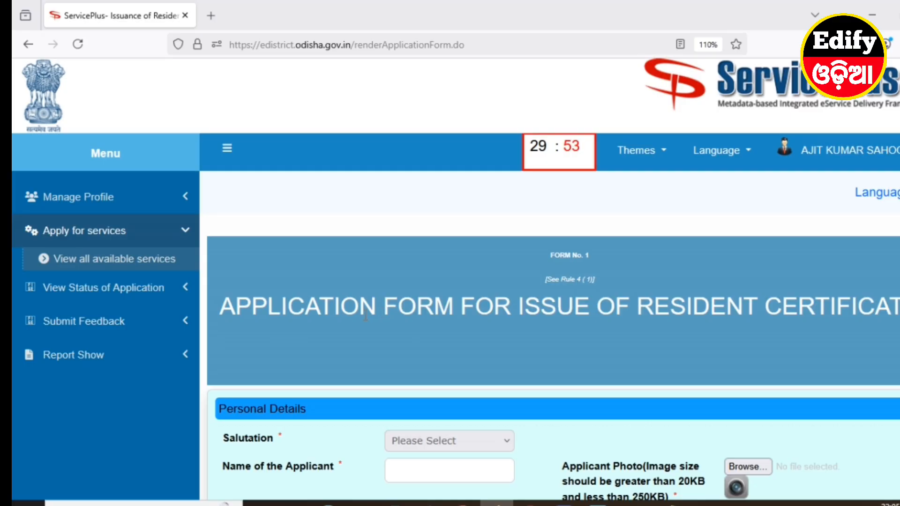
Set the applicant's salutation to Miss in Personal Details and go to the applicant name field
scroll(487, 326, "down", 5)
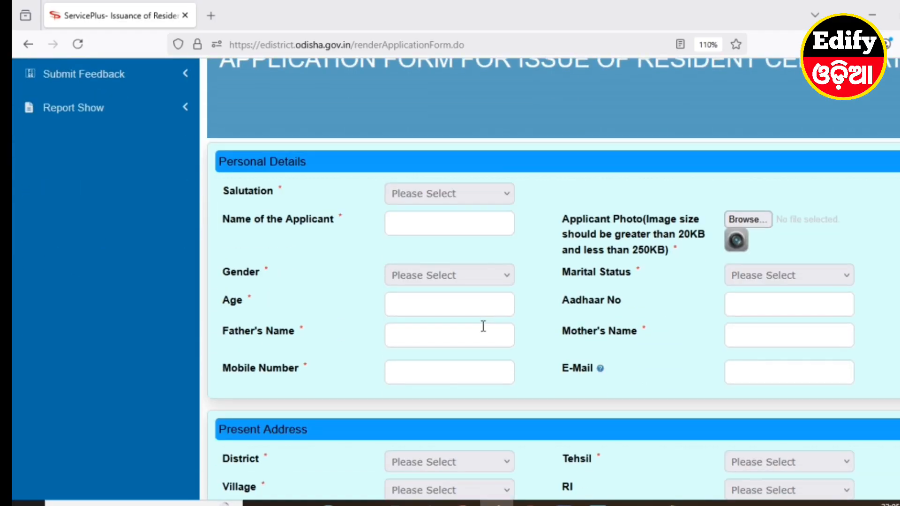
left_click(423, 196)
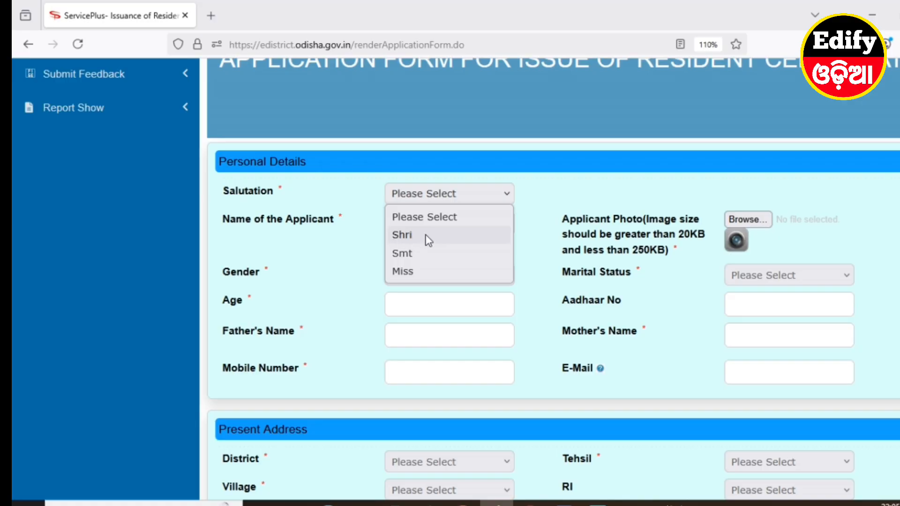
left_click(402, 271)
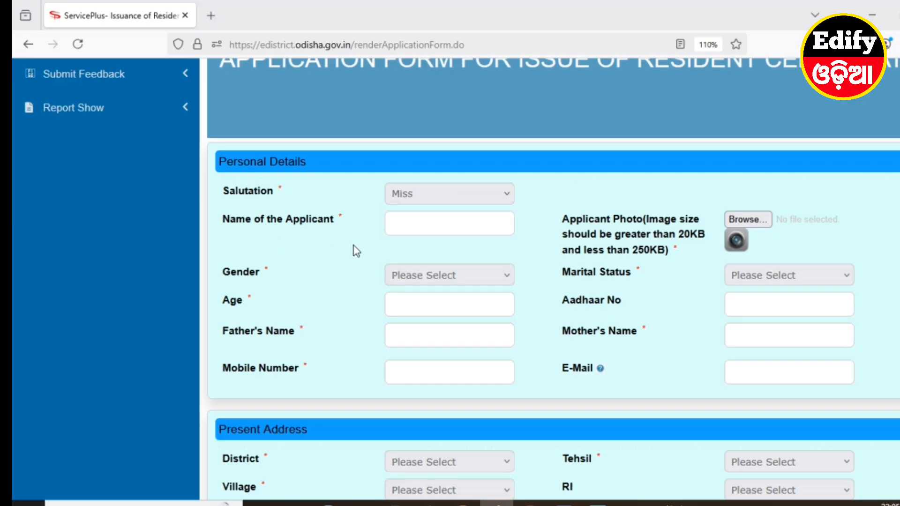
left_click(401, 228)
Upload the applicant's photo file from the applicant's folder in ALL DOCUMENTS on Local Disk (E:)
left_click(748, 220)
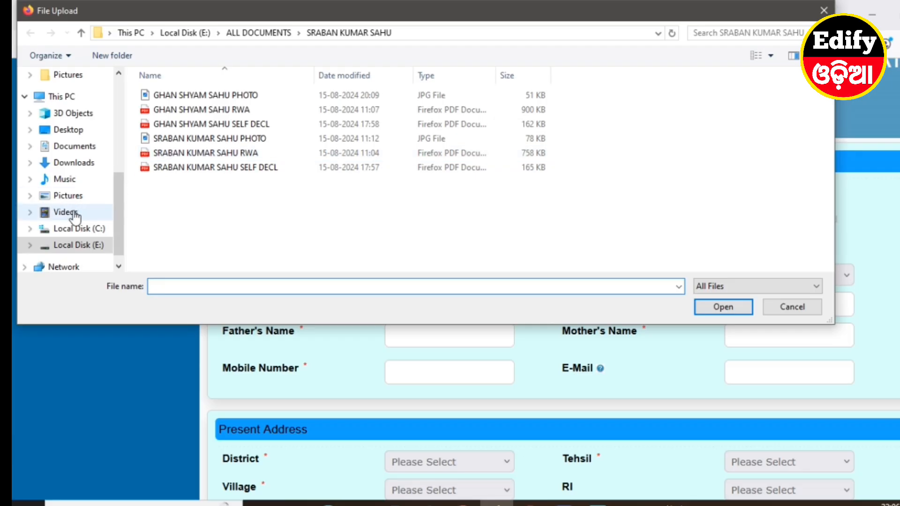
scroll(44, 213, "up", 1)
left_click(81, 33)
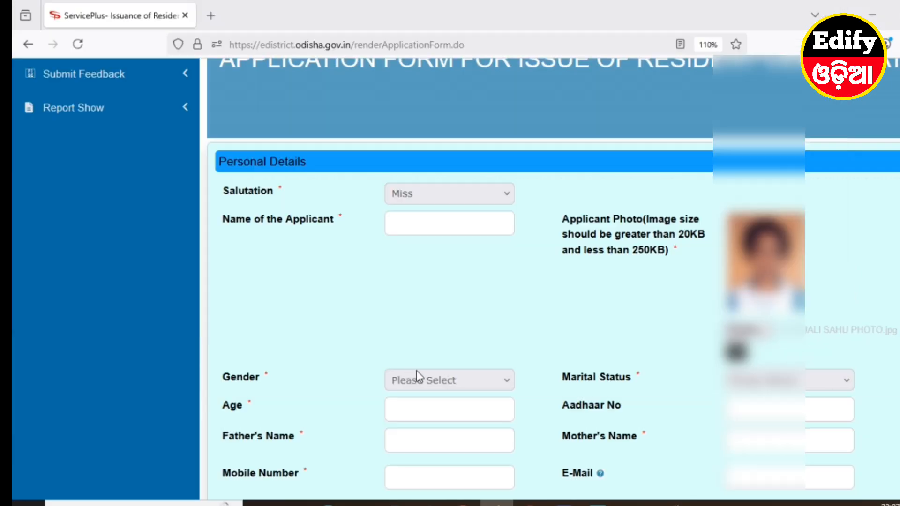
Set the applicant's gender to Female and choose the marital status in Personal Details
left_click(418, 378)
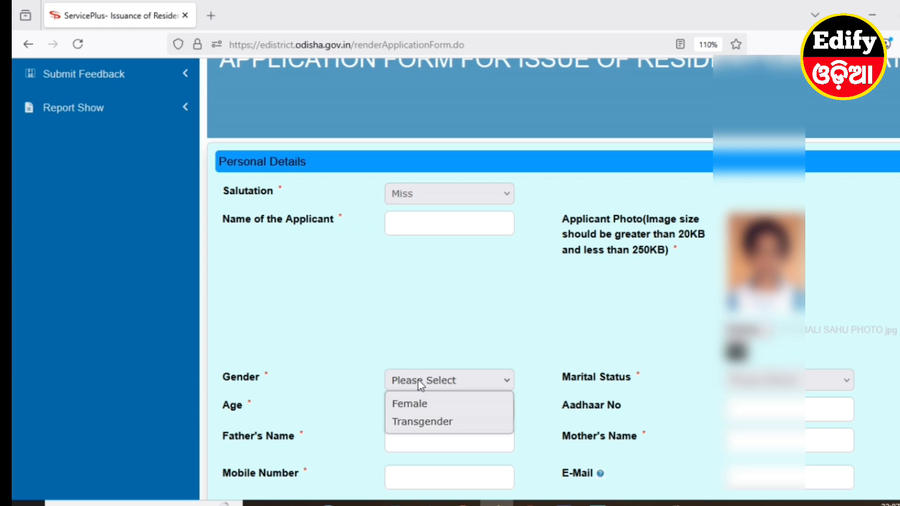
left_click(419, 406)
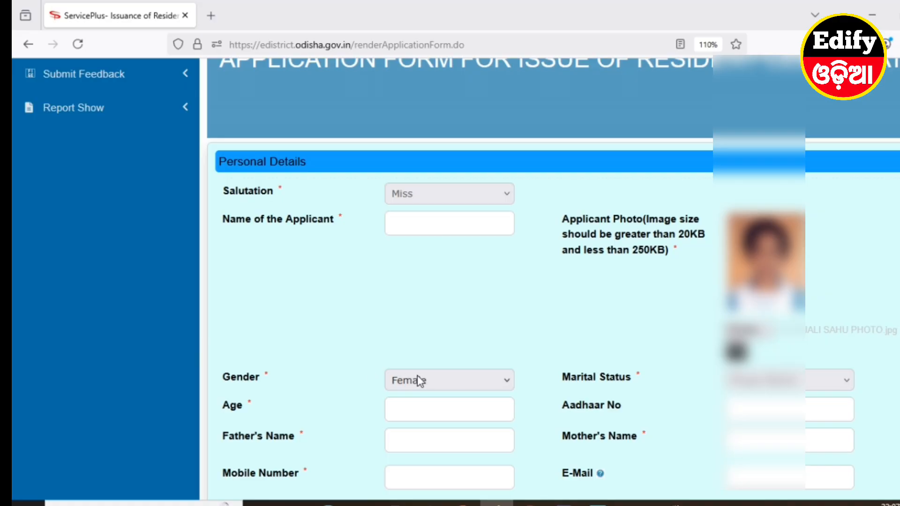
left_click(758, 383)
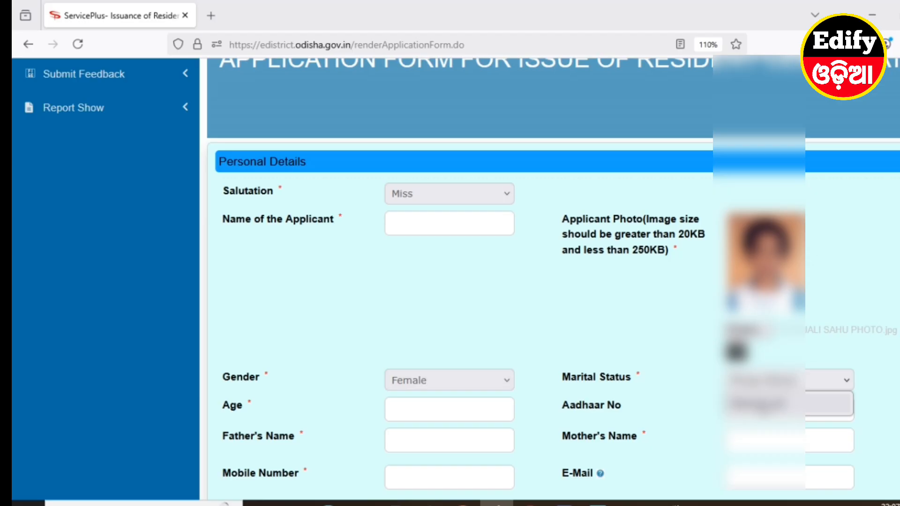
left_click(759, 404)
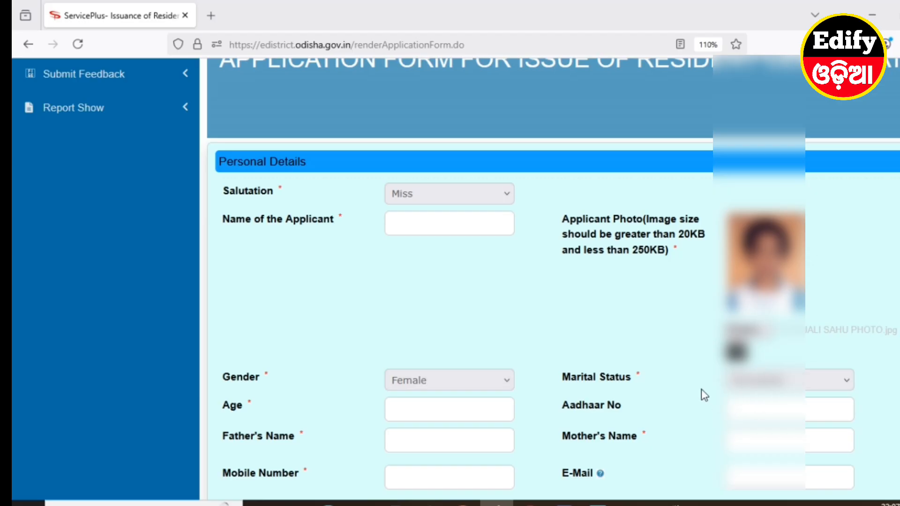
Fill in the applicant's age, parents' names, mobile number and e-mail in Personal Details
left_click(434, 409)
left_click(430, 444)
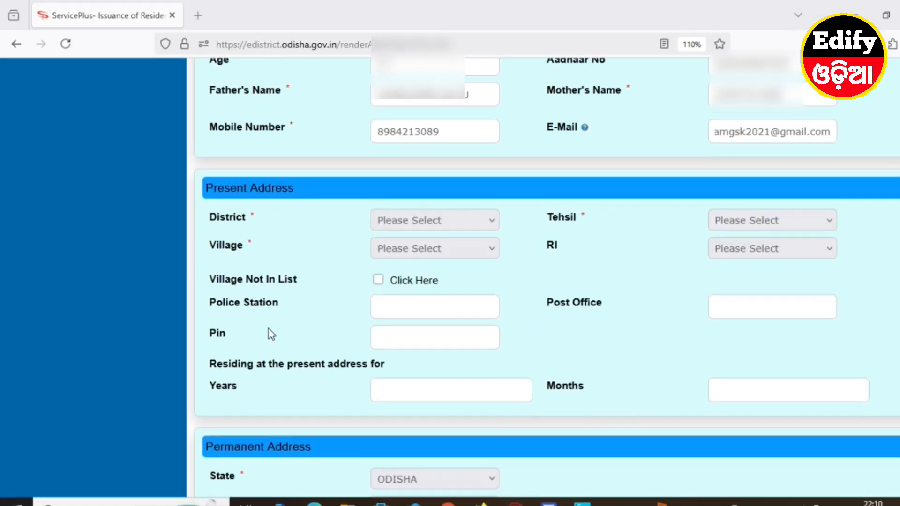
scroll(268, 332, "down", 2)
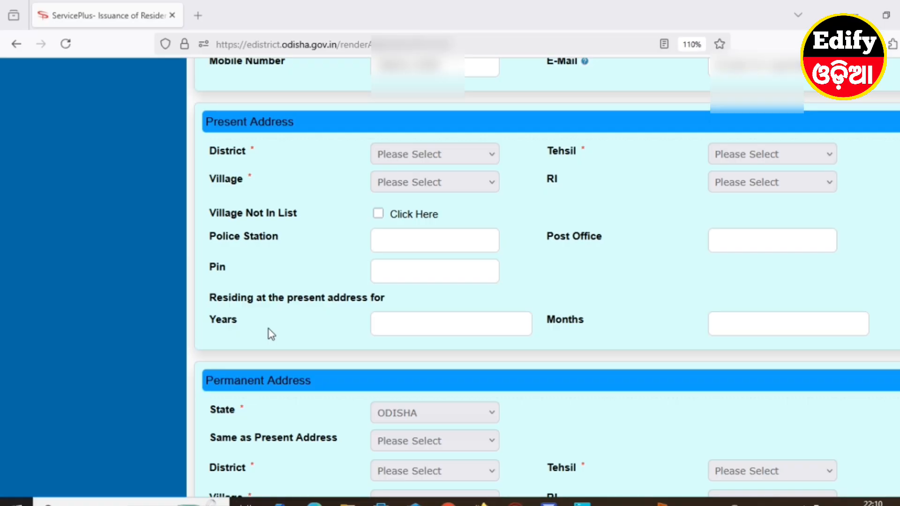
Select the applicant's district and tehsil under Present Address
left_click(401, 153)
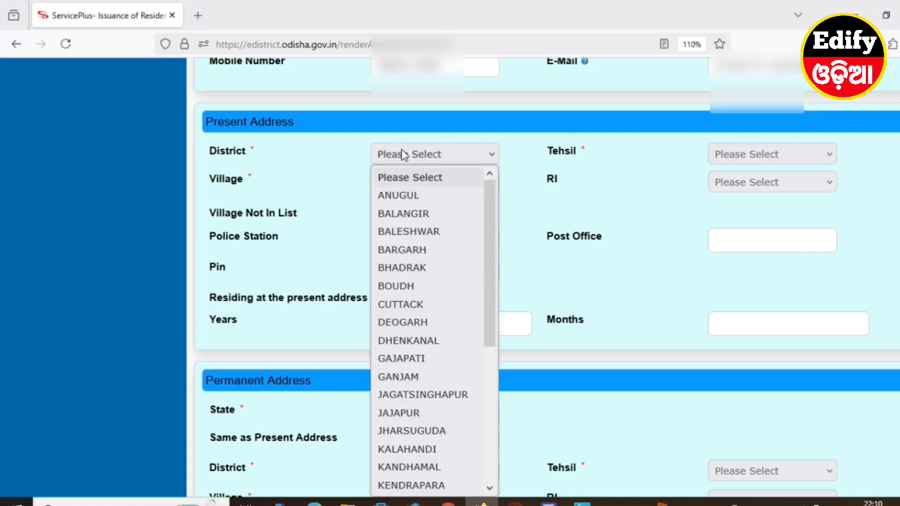
left_click(403, 268)
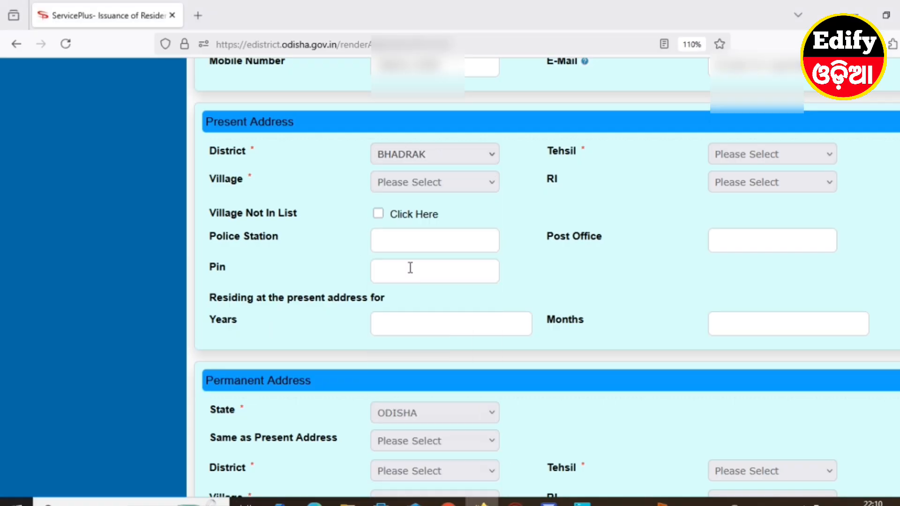
left_click(749, 155)
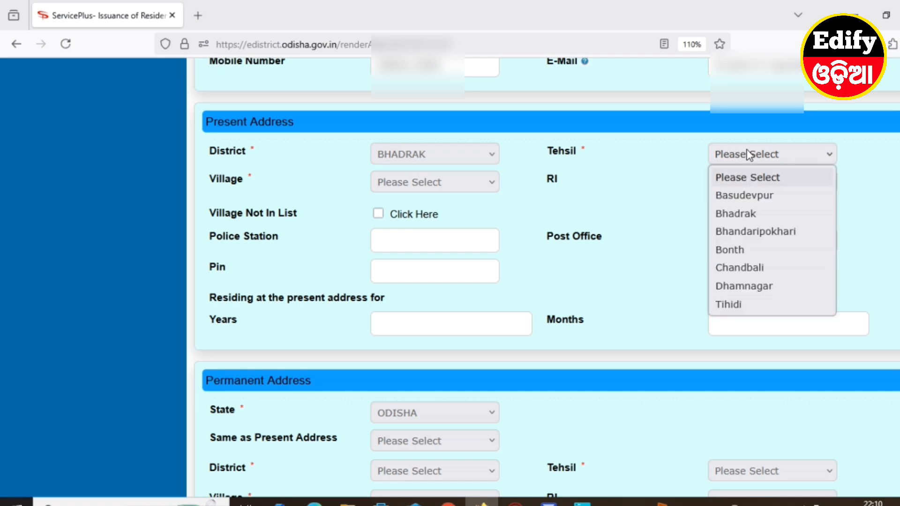
left_click(742, 305)
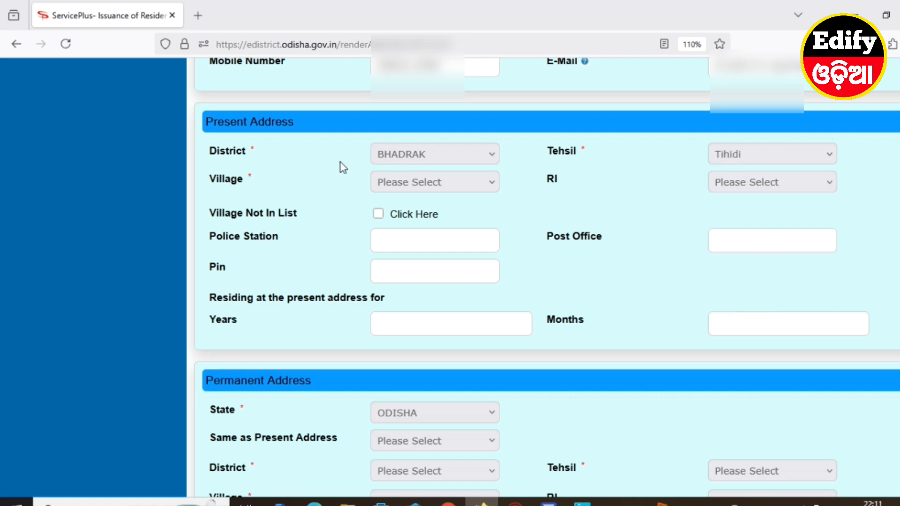
Select the applicant's village and its RI circle under Present Address
left_click(402, 183)
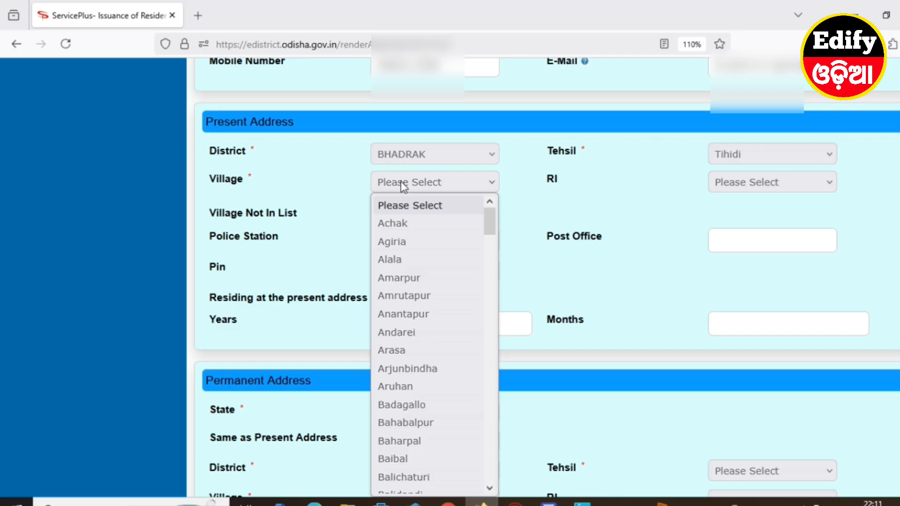
key("g")
key("g")
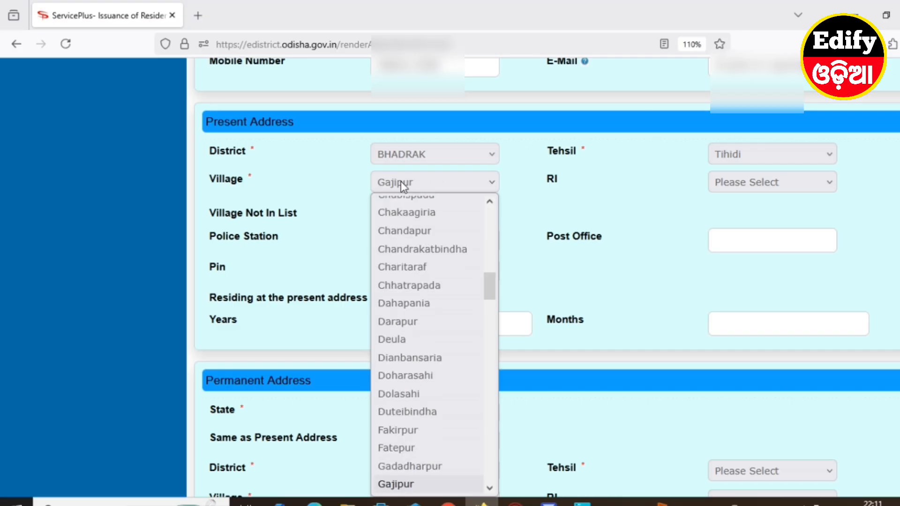
key("Return")
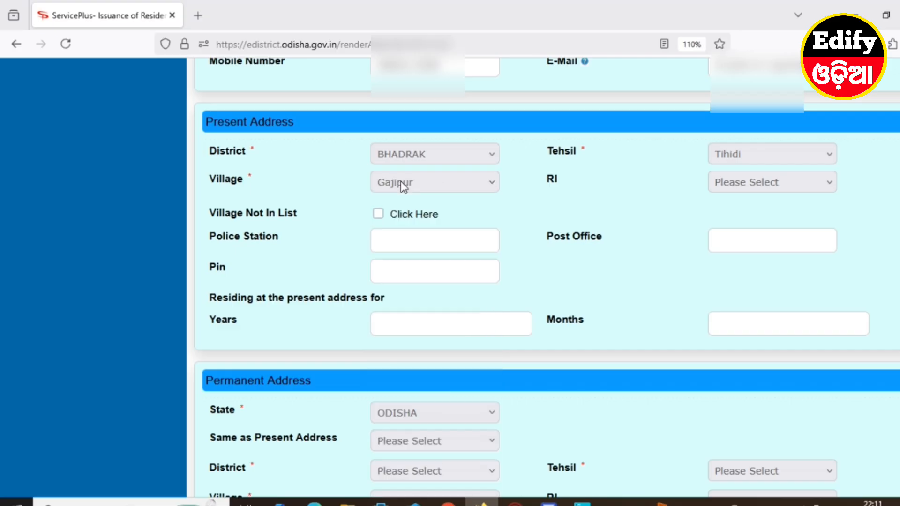
left_click(741, 185)
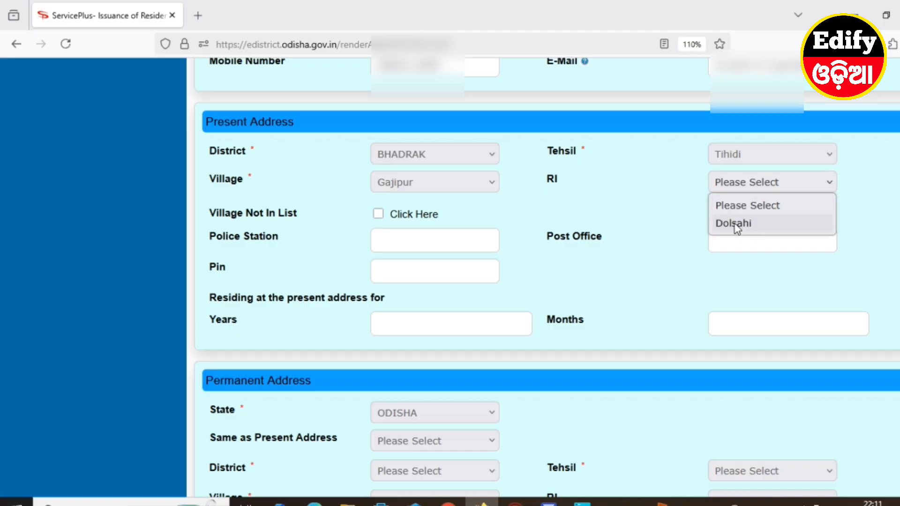
left_click(742, 224)
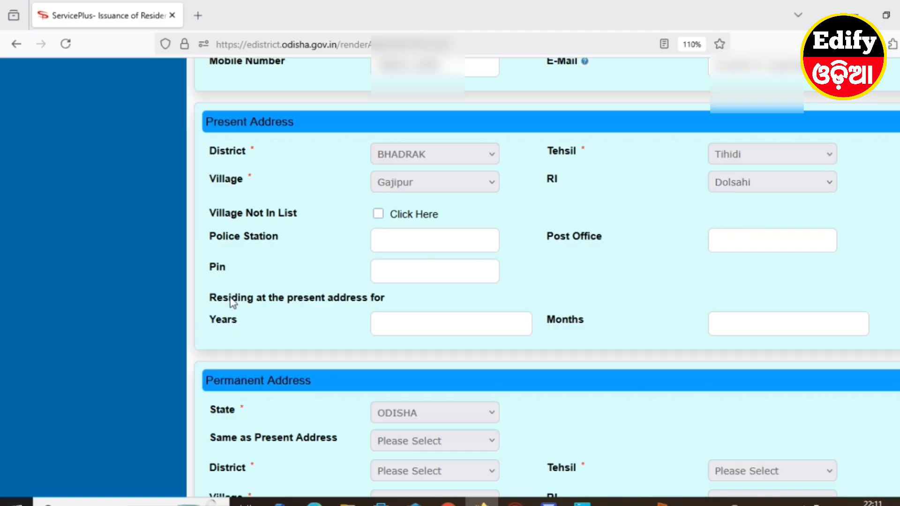
Enter the police station, post office and postal PIN code of the applicant's present address
left_click(408, 239)
type("TIHIDI")
left_click(742, 238)
type("DOLASAHI")
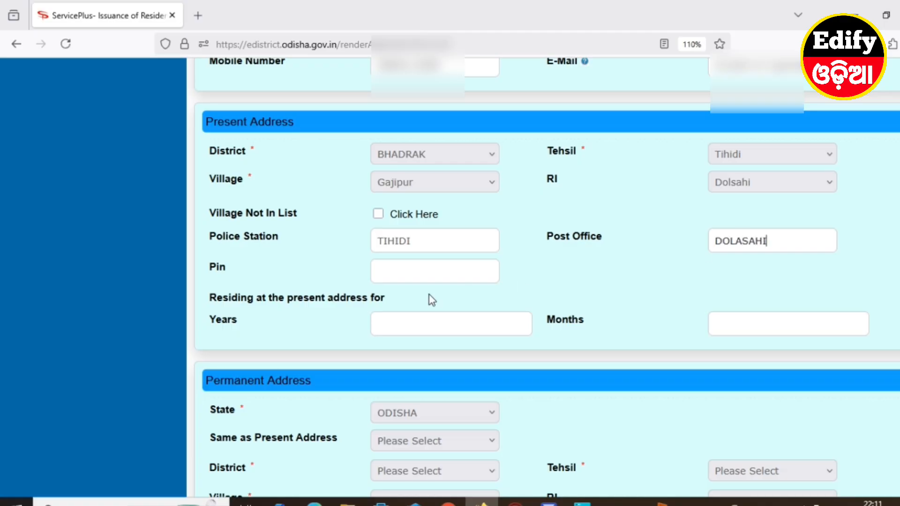
left_click(422, 274)
type("756127")
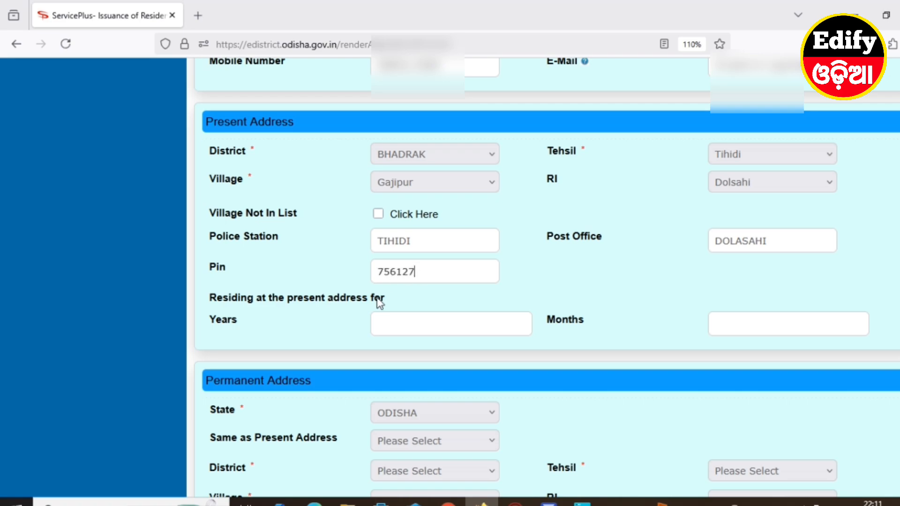
Set the duration of residence at the present address to 14 years and 9 months
left_click(396, 318)
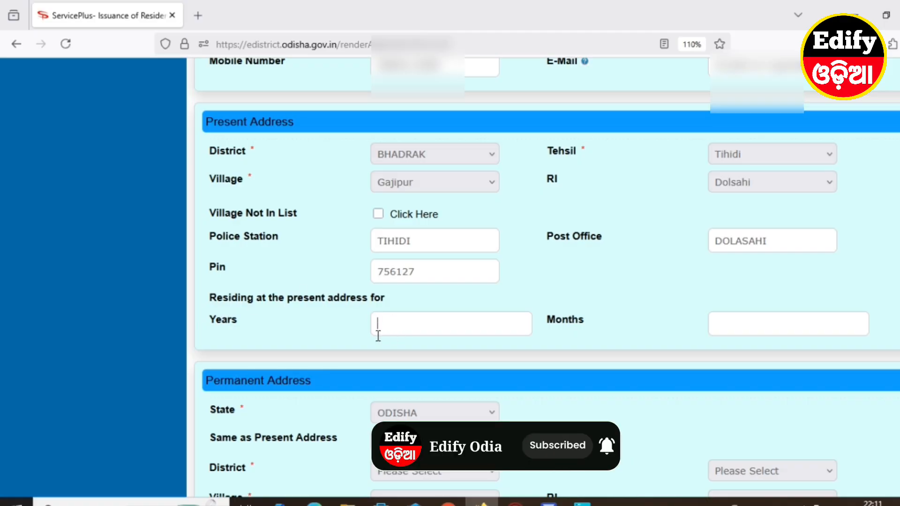
left_click(731, 328)
left_click(436, 330)
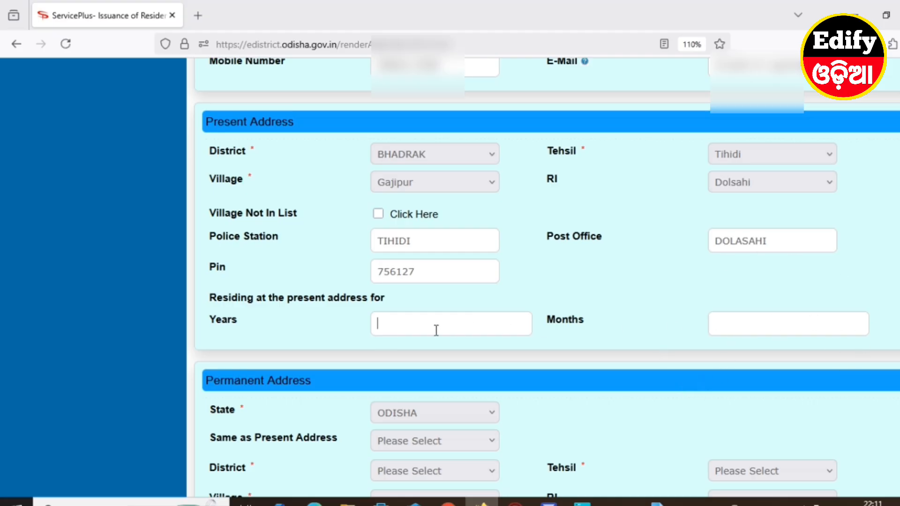
type("14")
left_click(774, 324)
type("9")
Set Same as Present Address to Yes so the permanent address is copied from the present address
scroll(680, 333, "down", 3)
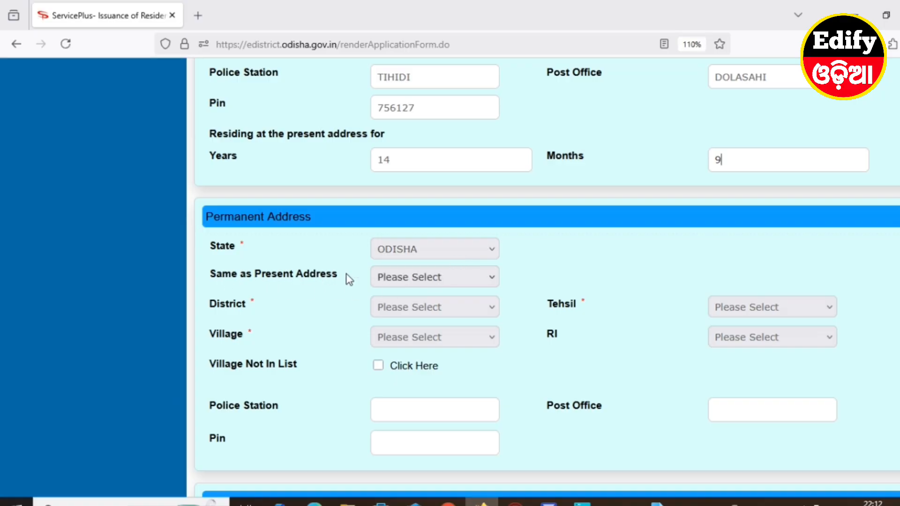
left_click(413, 279)
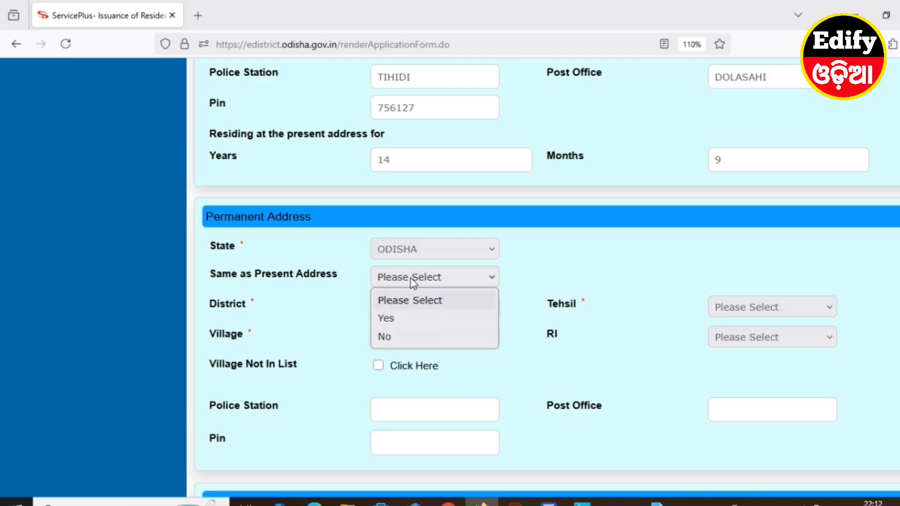
left_click(404, 319)
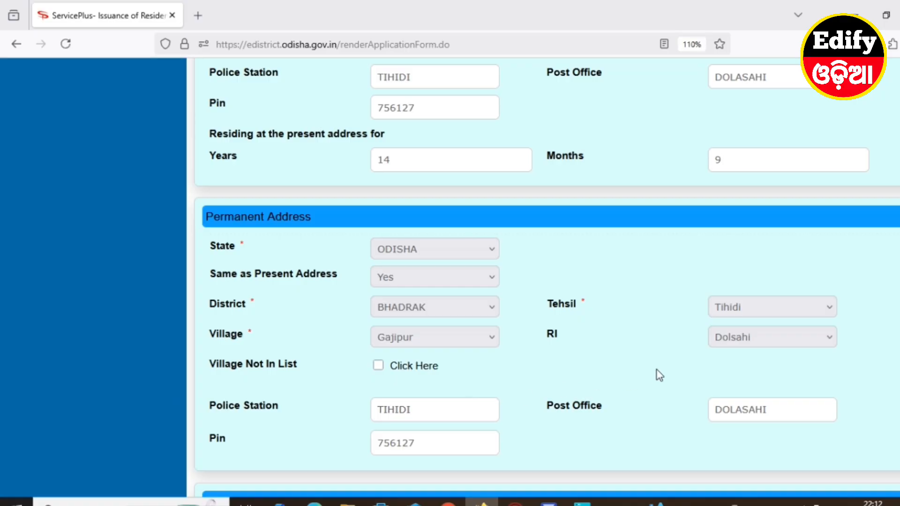
Try No for whether someone other than the applicant is filling in the application, and restore Yes
scroll(514, 372, "down", 5)
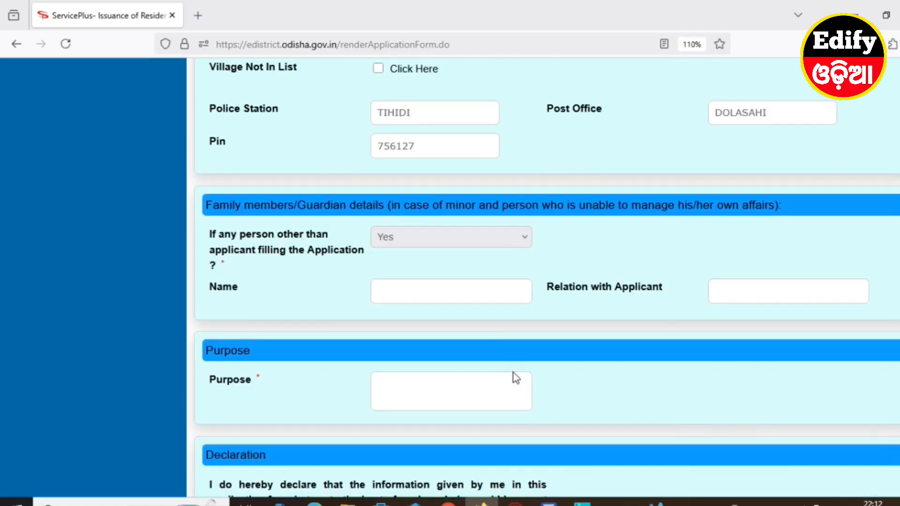
scroll(416, 343, "up", 1)
scroll(301, 305, "down", 1)
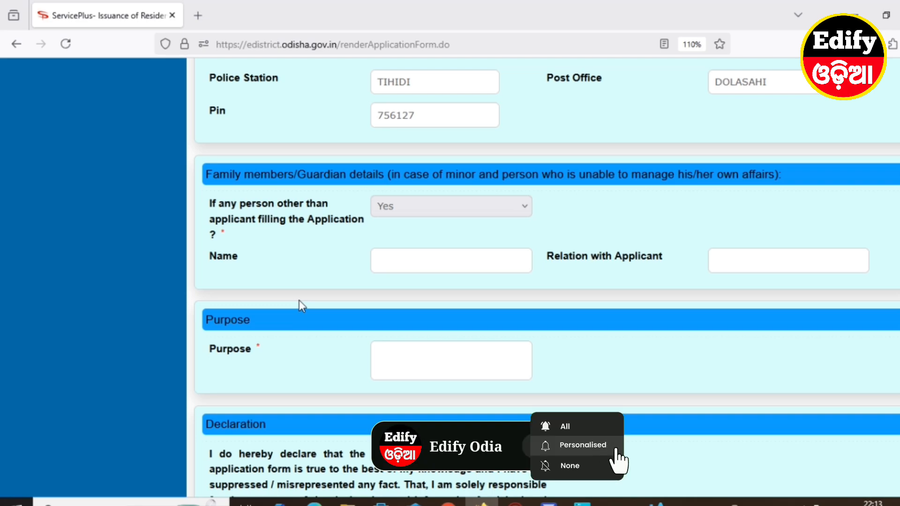
left_click(397, 210)
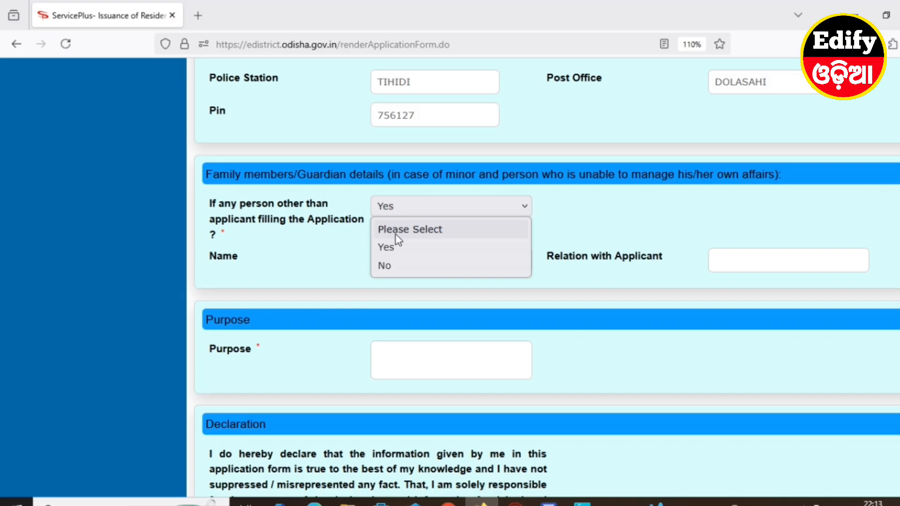
left_click(391, 262)
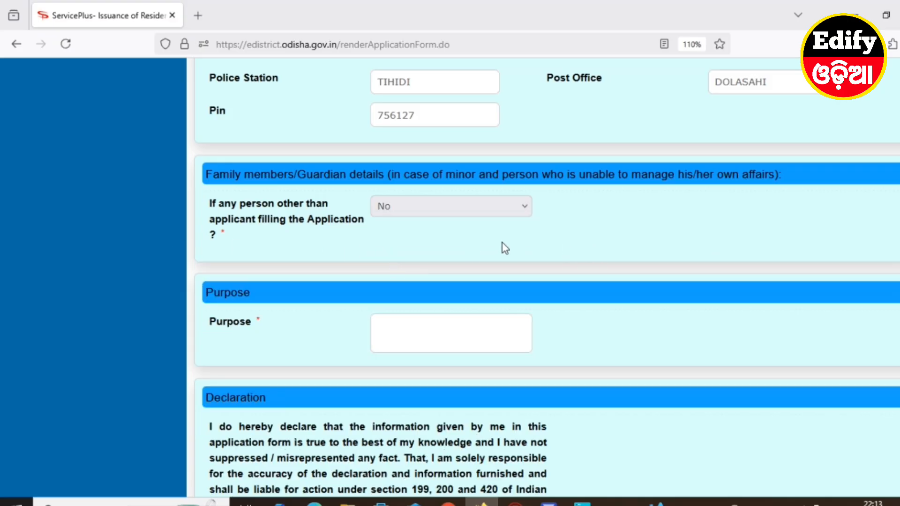
left_click(400, 212)
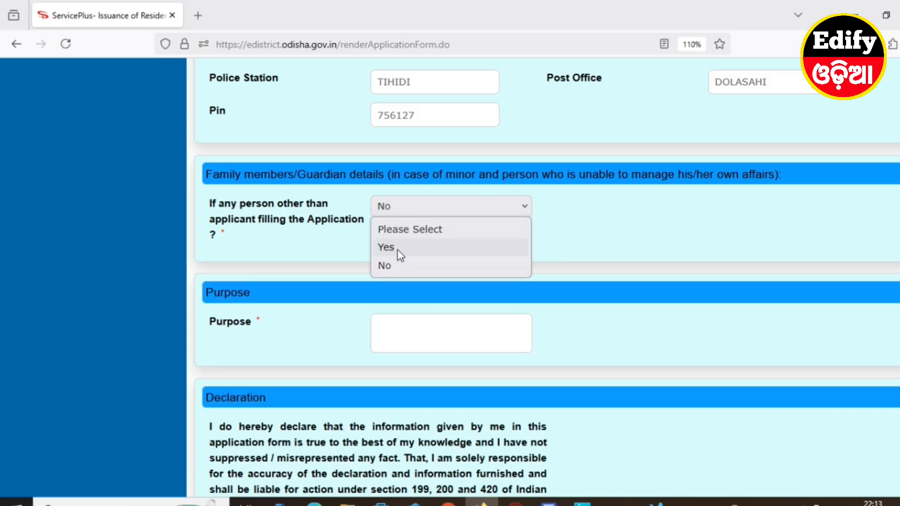
left_click(398, 252)
Enter the guardian's full name with Father as the relation, and state STUDY as the purpose
left_click(402, 259)
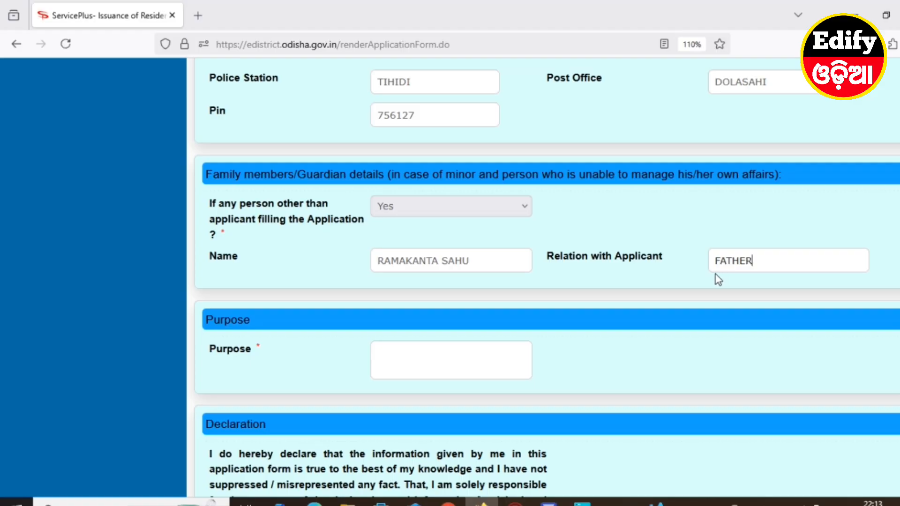
left_click(413, 357)
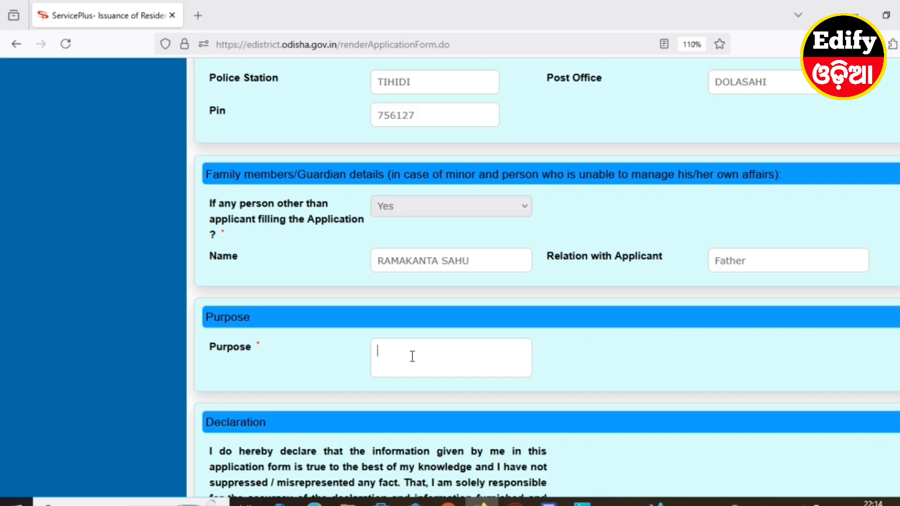
type("STUDY")
Enter the applicant's village as the place in the Declaration section and agree to the declaration
scroll(349, 356, "down", 5)
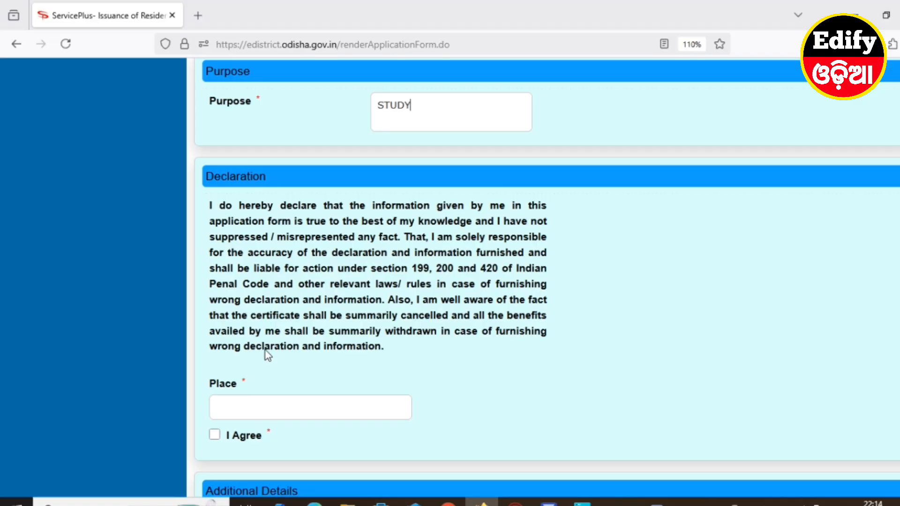
scroll(279, 392, "down", 2)
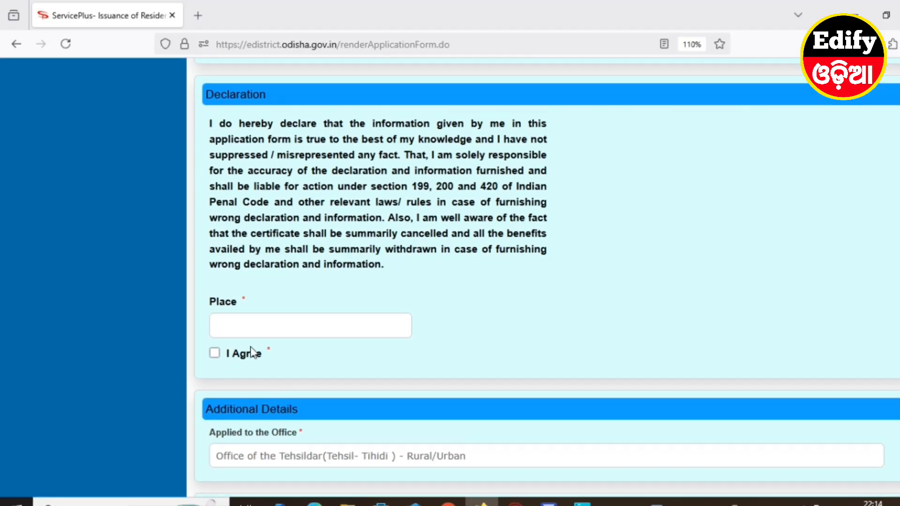
left_click(249, 320)
type("GAJIPUR")
left_click(215, 355)
scroll(485, 380, "down", 3)
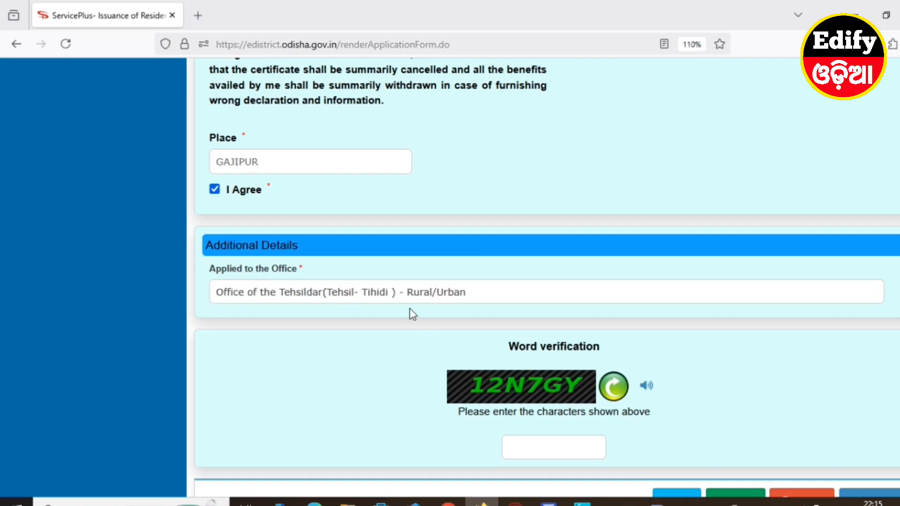
Enter the word verification characters shown in the image and submit the application form for preview
scroll(481, 356, "down", 2)
left_click(529, 366)
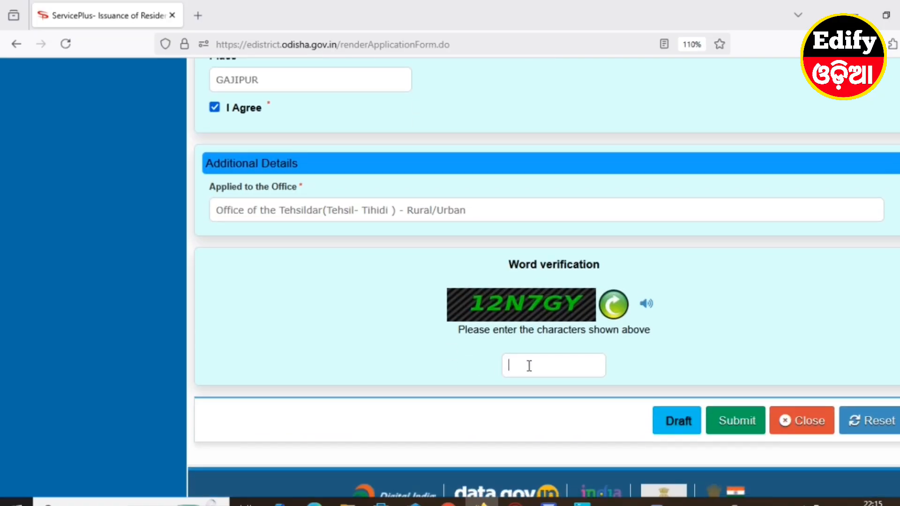
type("12N7GY")
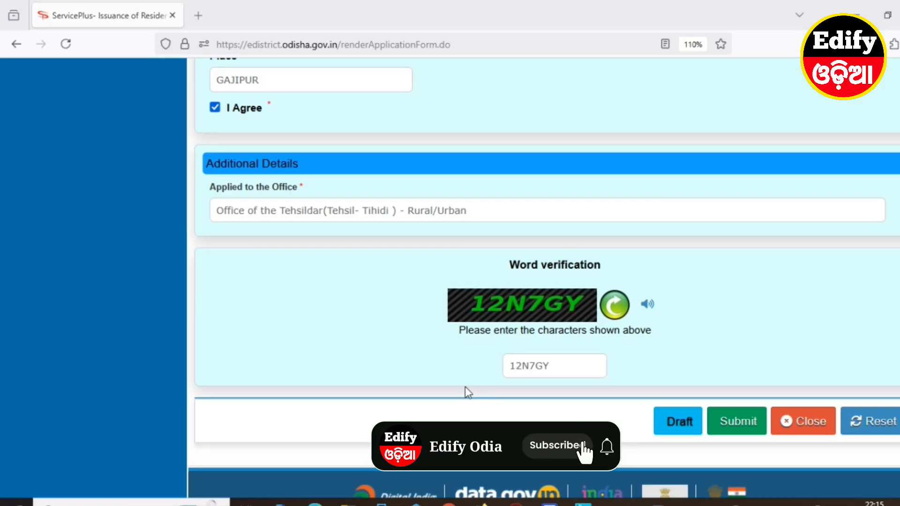
left_click(746, 422)
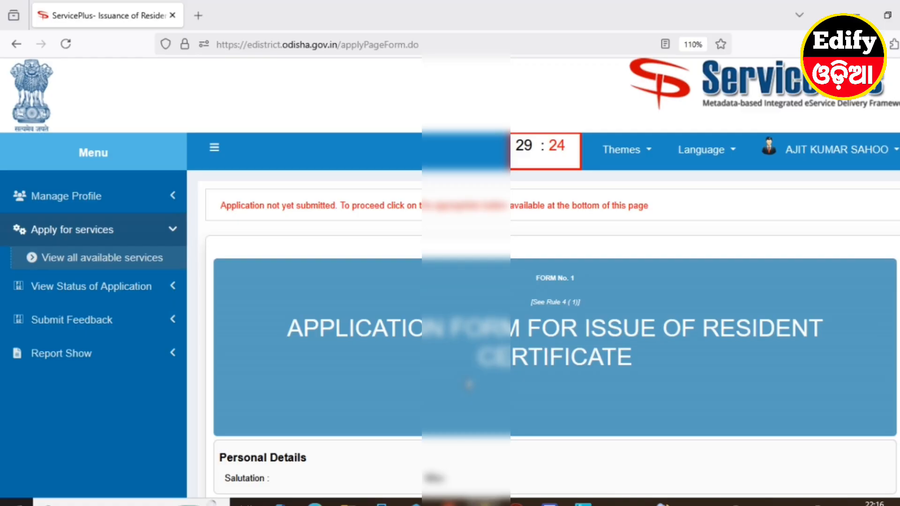
Review the application preview from Personal Details through the addresses, guardian details, purpose and declaration to Additional Details
scroll(469, 385, "down", 3)
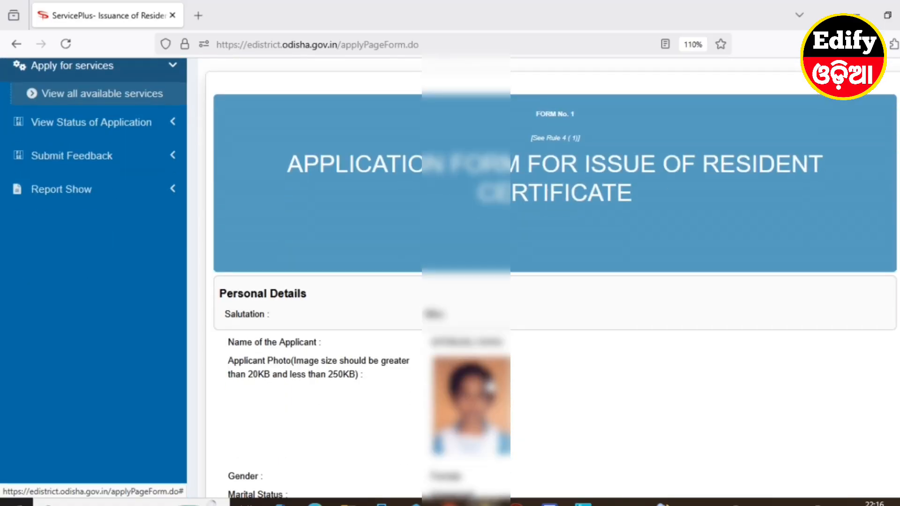
scroll(469, 281, "down", 5)
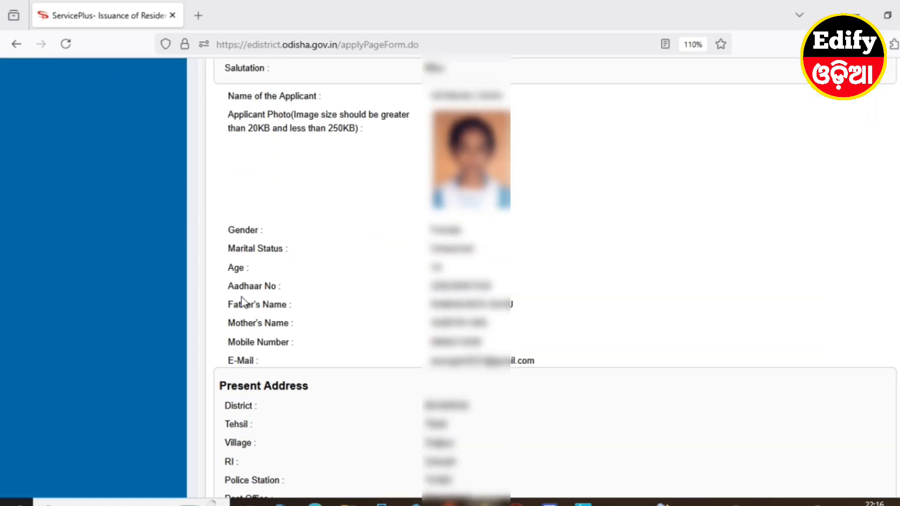
scroll(460, 348, "down", 2)
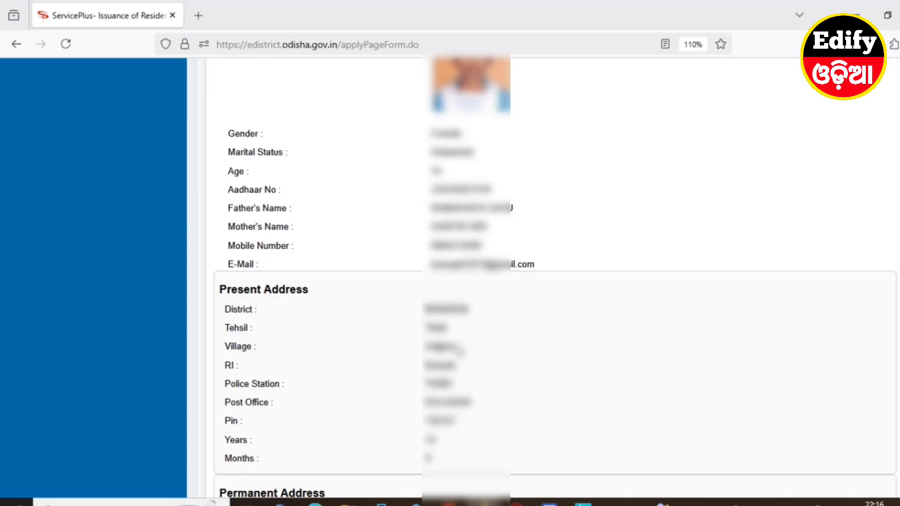
scroll(459, 350, "down", 2)
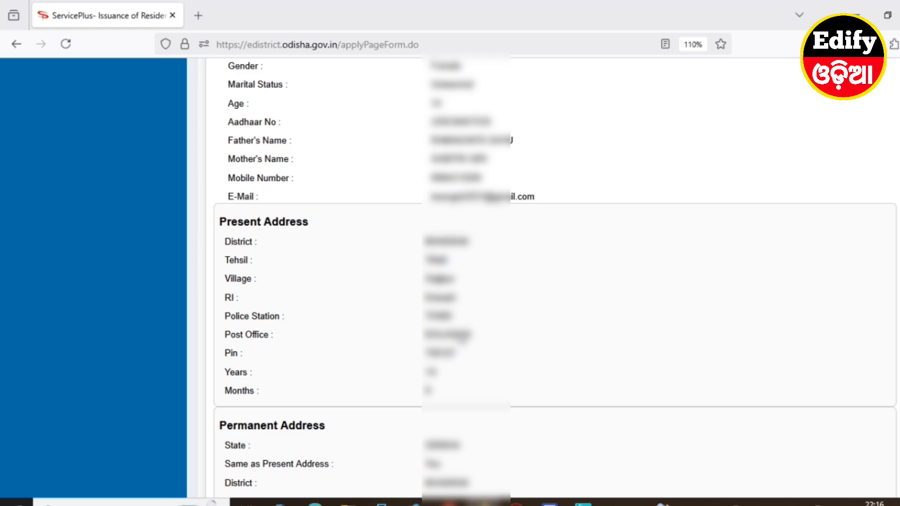
scroll(464, 337, "down", 3)
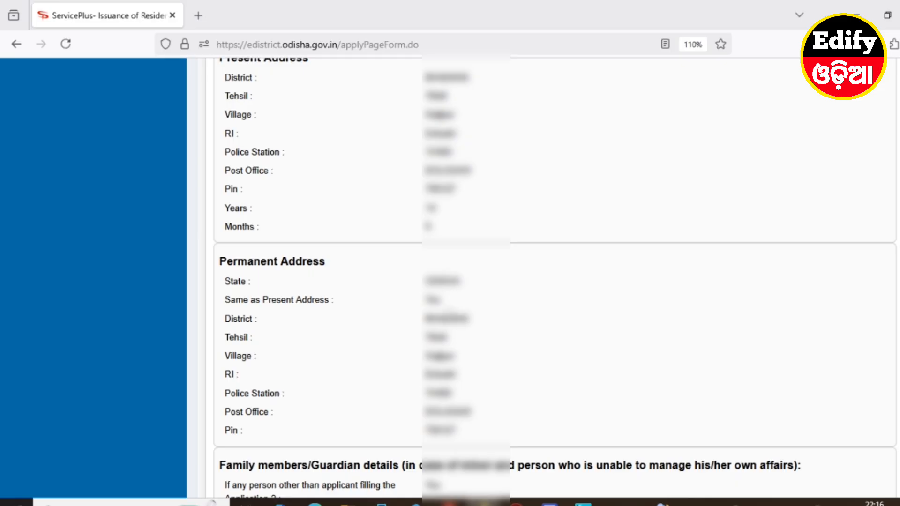
scroll(451, 352, "down", 4)
scroll(448, 347, "down", 1)
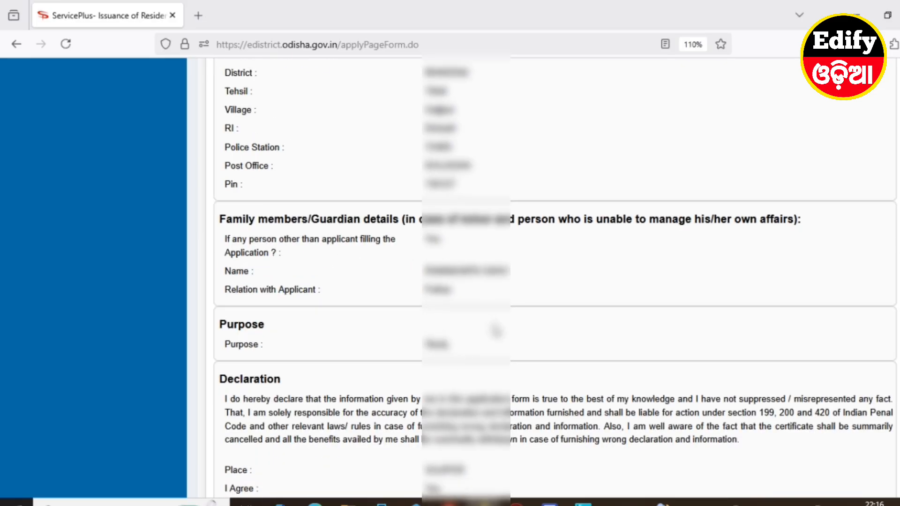
scroll(495, 332, "down", 3)
scroll(498, 331, "down", 4)
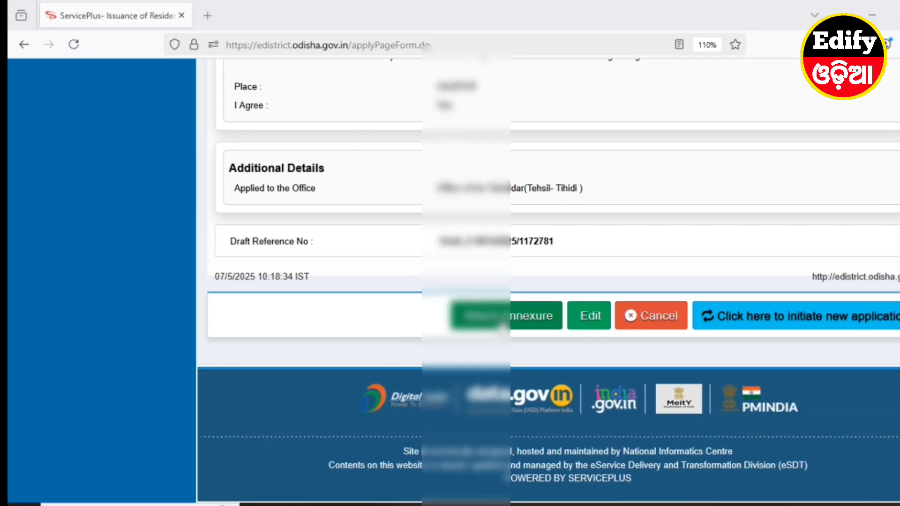
Proceed to attaching annexures and choose COPY OF ROR as the enclosure document for Documents to be Attached
left_click(511, 322)
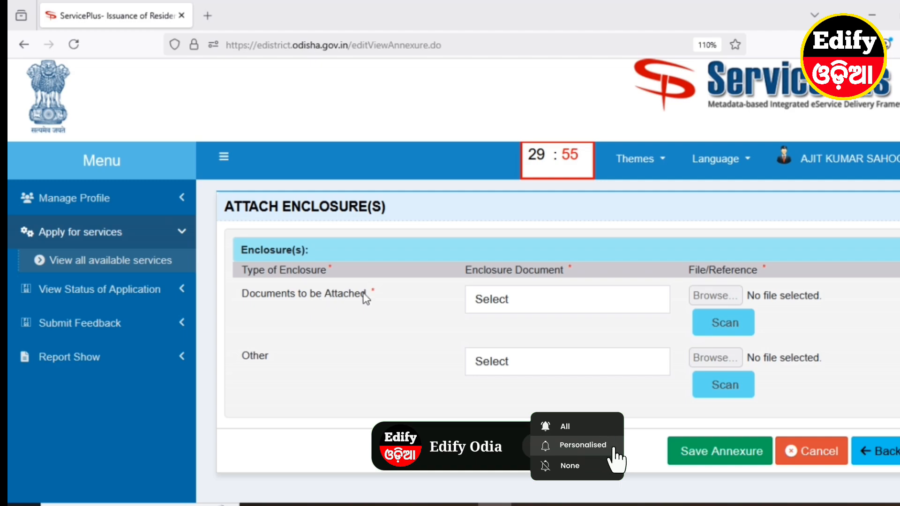
left_click(500, 300)
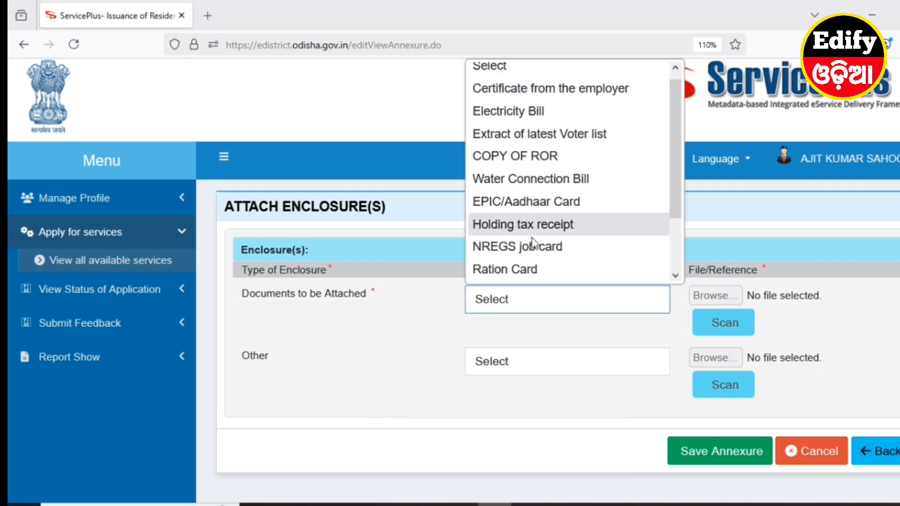
scroll(530, 268, "down", 2)
scroll(526, 258, "up", 2)
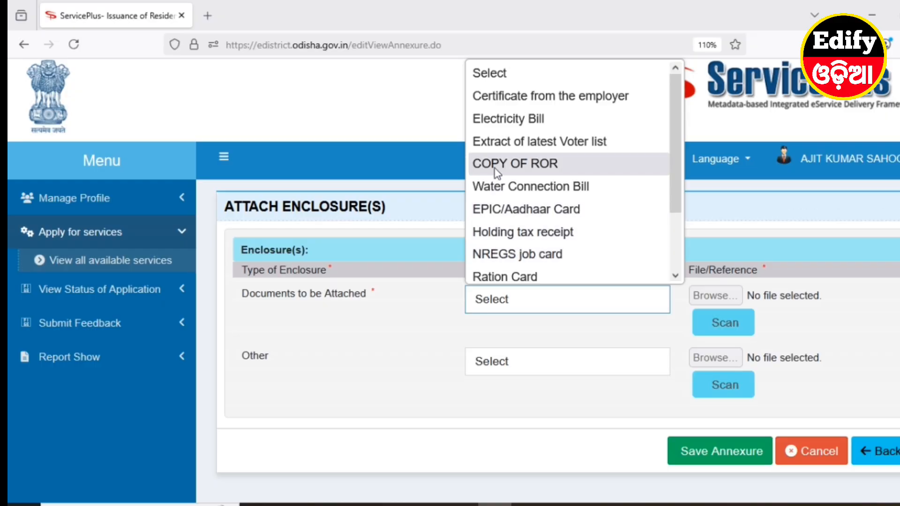
left_click(510, 167)
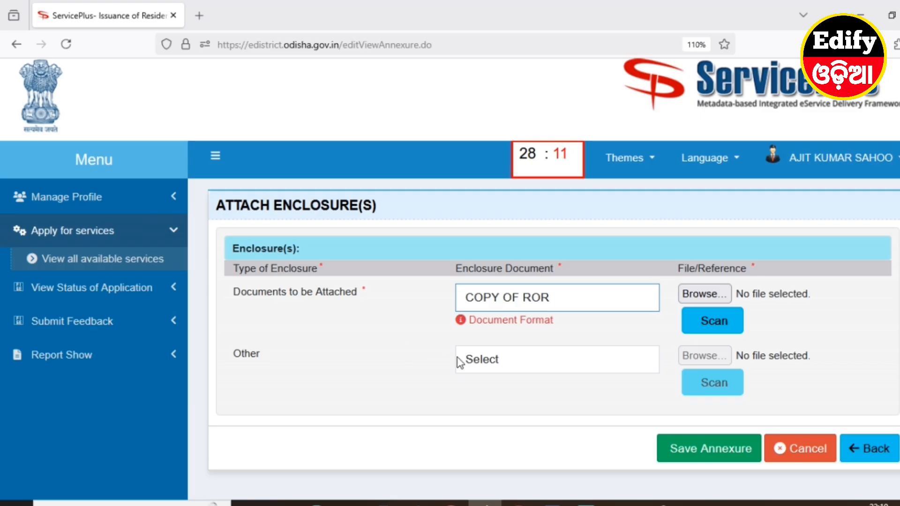
Set the Other enclosure's document type to Other and name it SELF DECLARATION
left_click(521, 370)
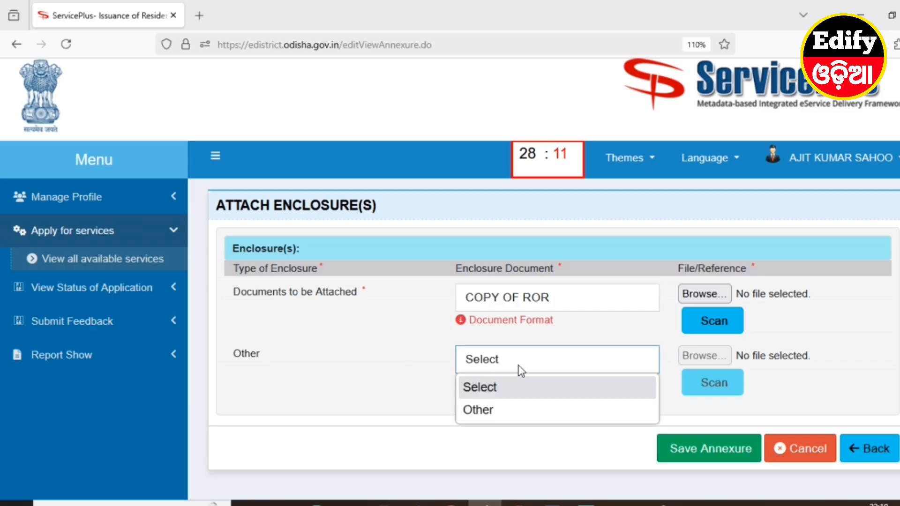
left_click(487, 411)
left_click(485, 404)
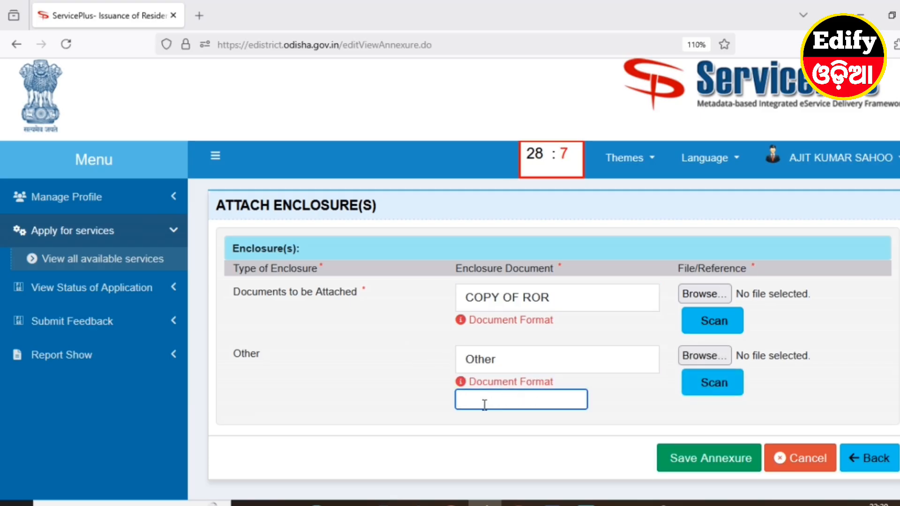
type("SE")
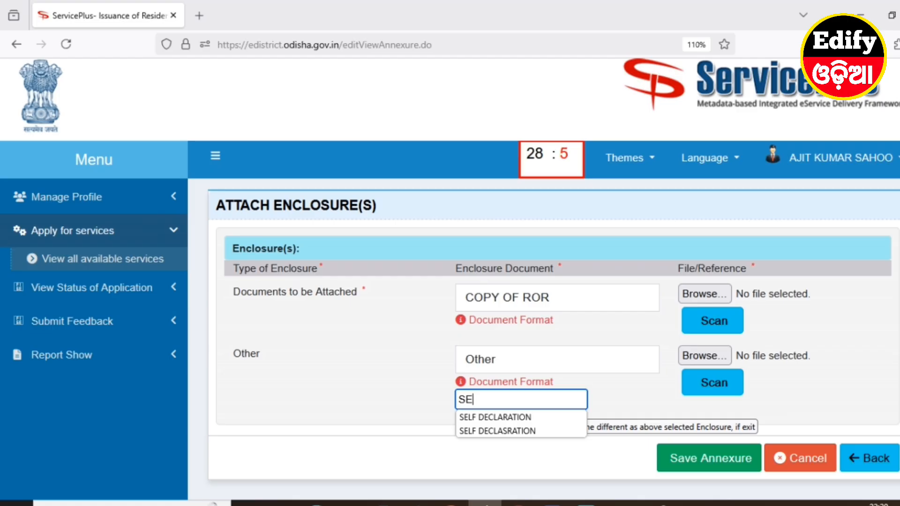
type("L")
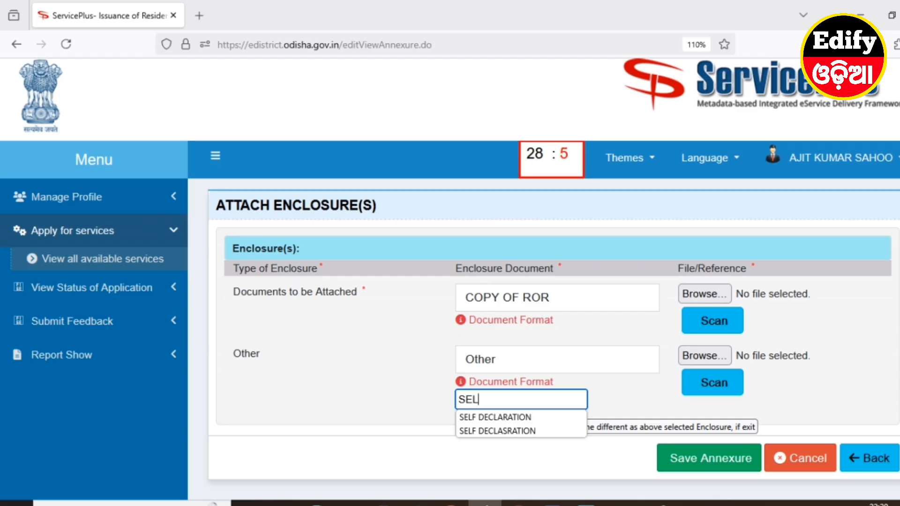
left_click(505, 418)
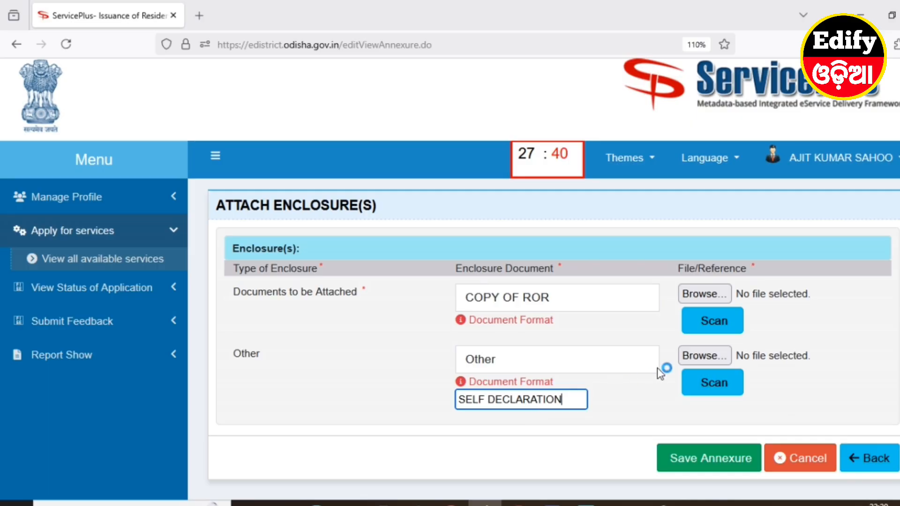
Attach the applicant's RWA PDF as COPY OF ROR and the self-declaration PDF as the Other enclosure, and save the annexure
left_click(701, 294)
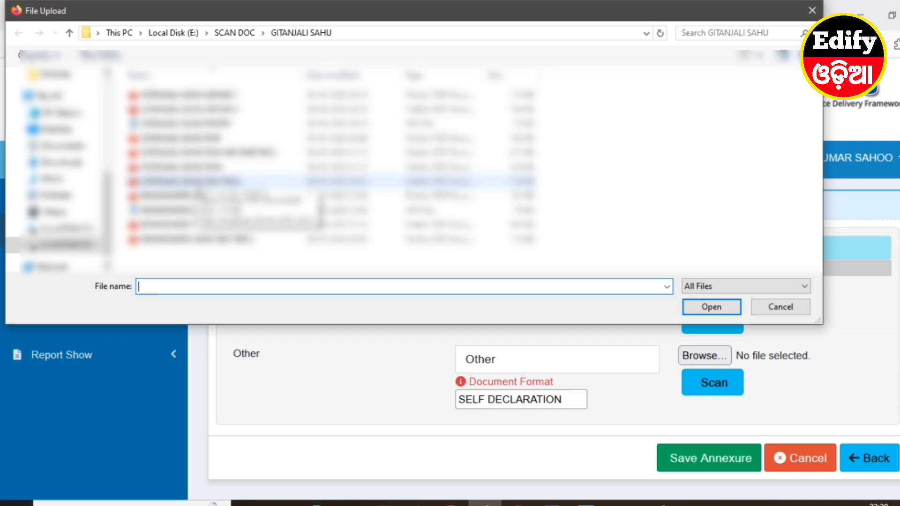
double_click(322, 224)
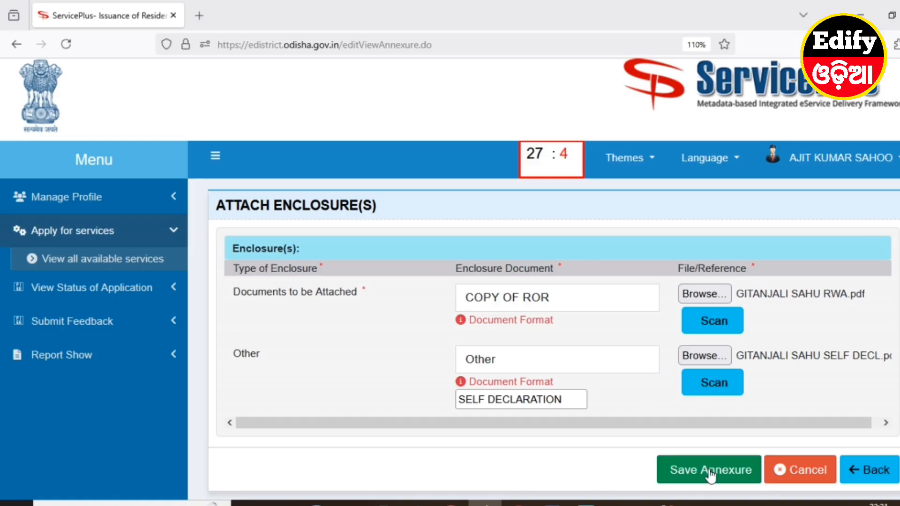
left_click(711, 471)
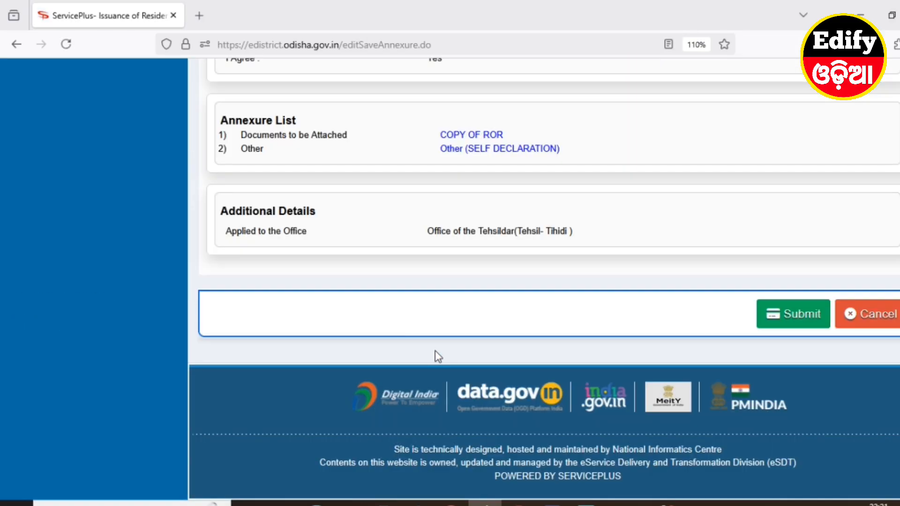
Open the COPY OF ROR attachment from the Annexure List, check all its pages and close it
scroll(439, 358, "up", 2)
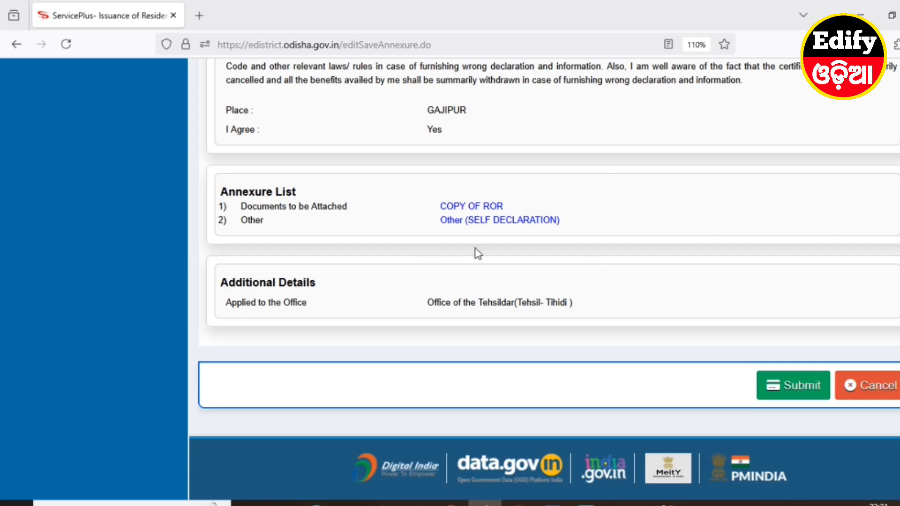
left_click(473, 208)
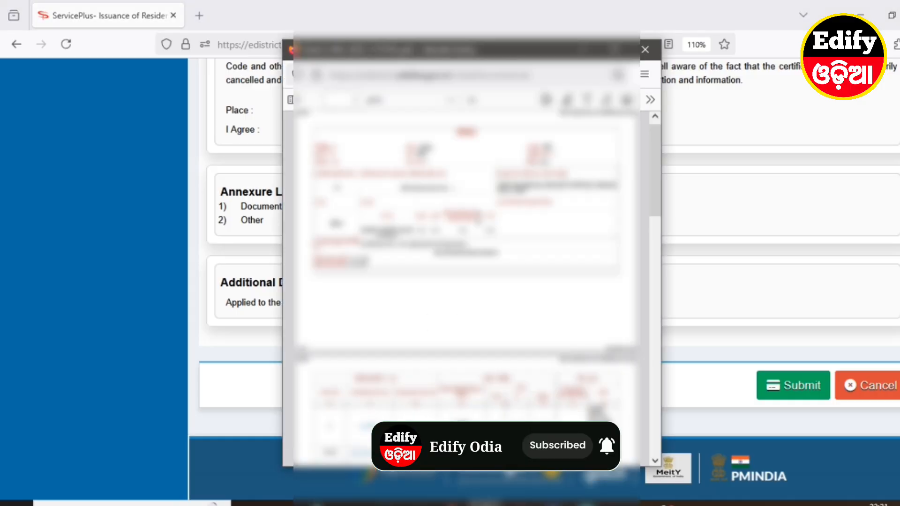
scroll(532, 231, "down", 5)
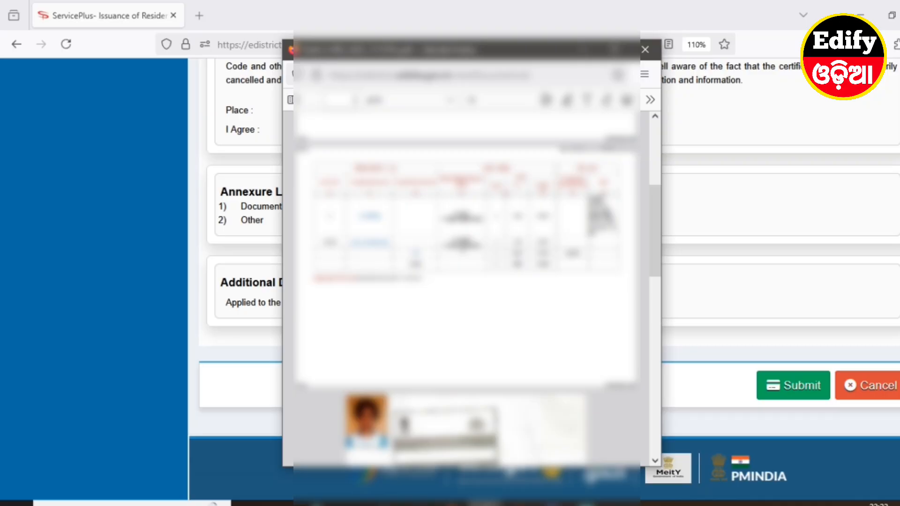
scroll(466, 282, "down", 3)
scroll(466, 282, "down", 3)
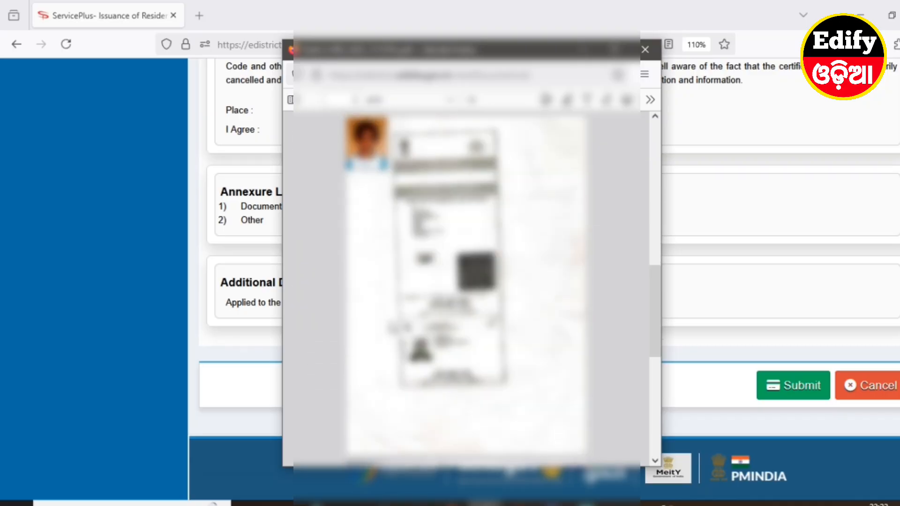
scroll(467, 281, "down", 5)
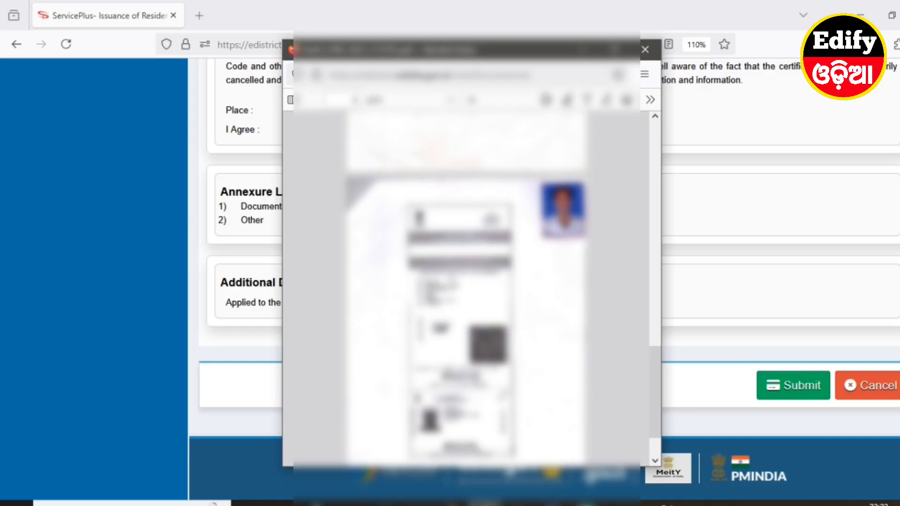
scroll(467, 282, "down", 2)
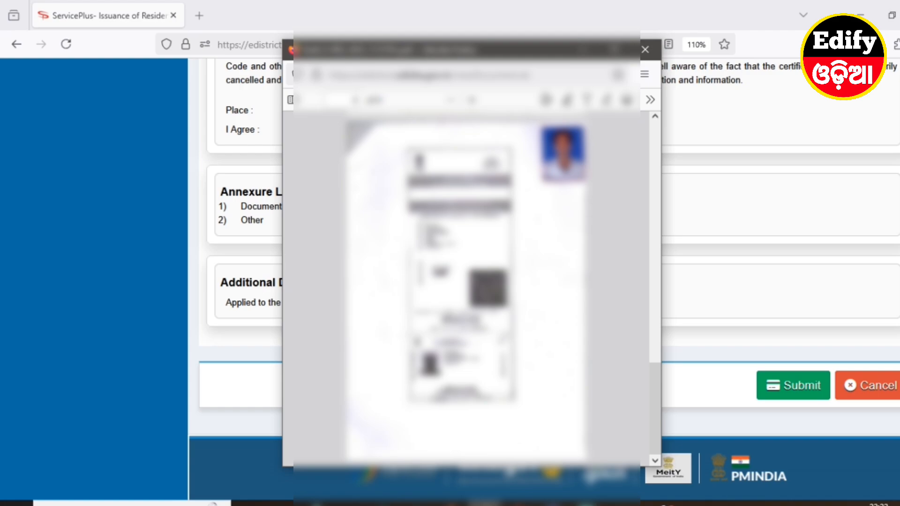
left_click(645, 50)
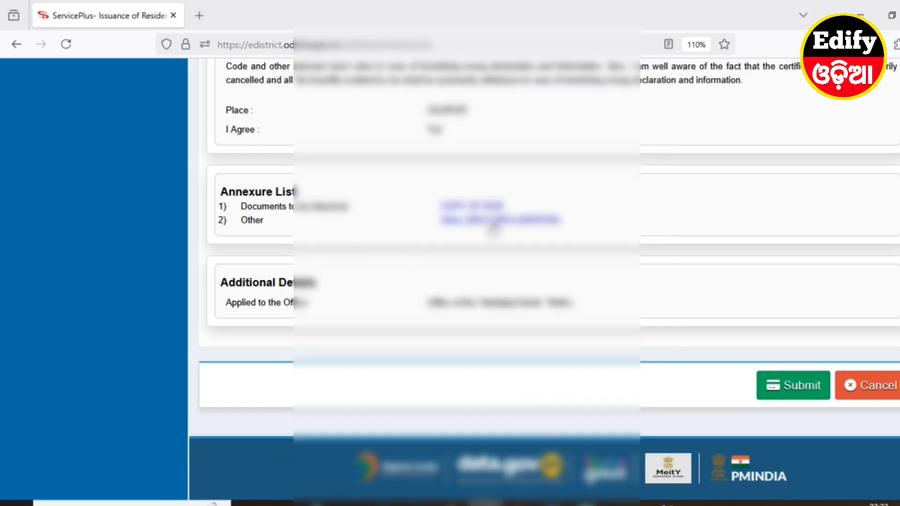
Check the attached SELF DECLARATION document in an enlarged view, close it and submit the final application
left_click(493, 224)
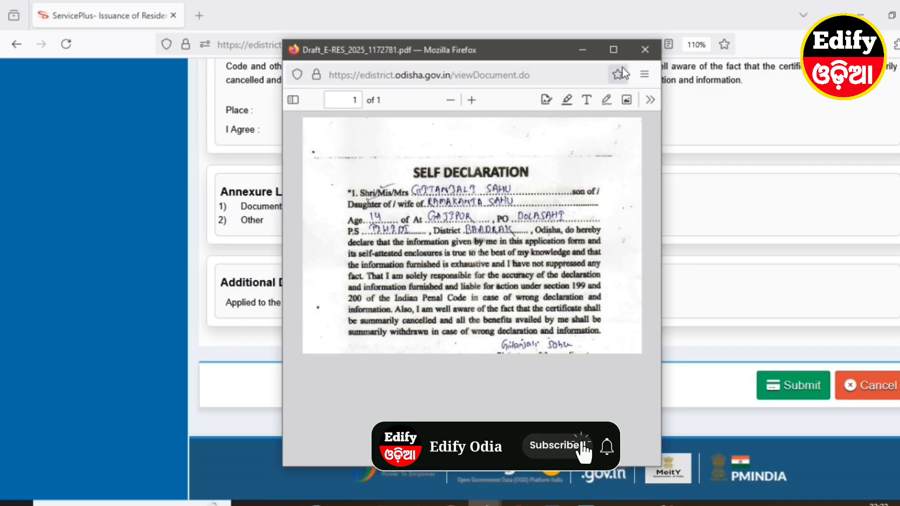
left_click(613, 49)
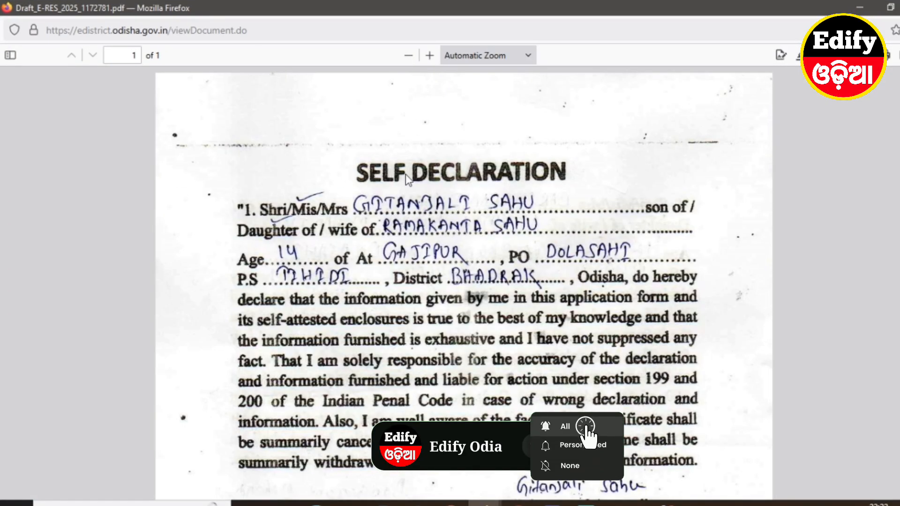
scroll(563, 178, "down", 2)
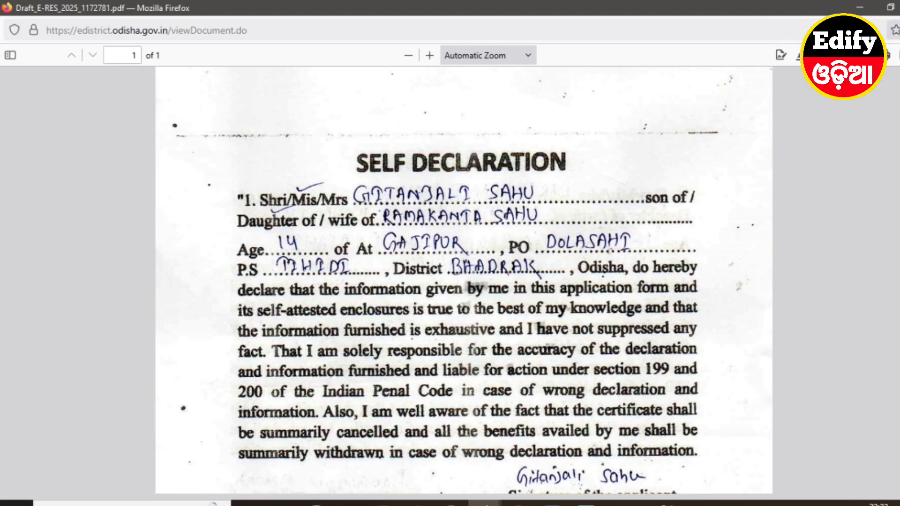
left_click(899, 8)
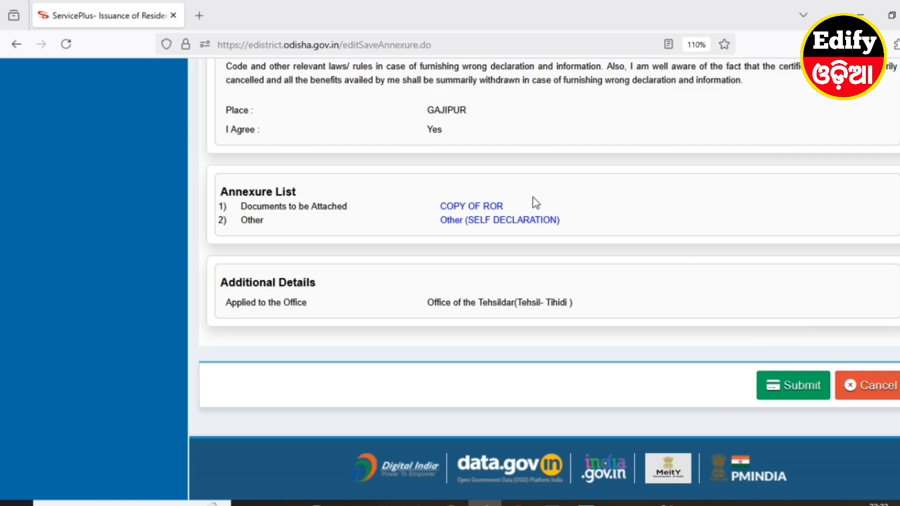
left_click(792, 388)
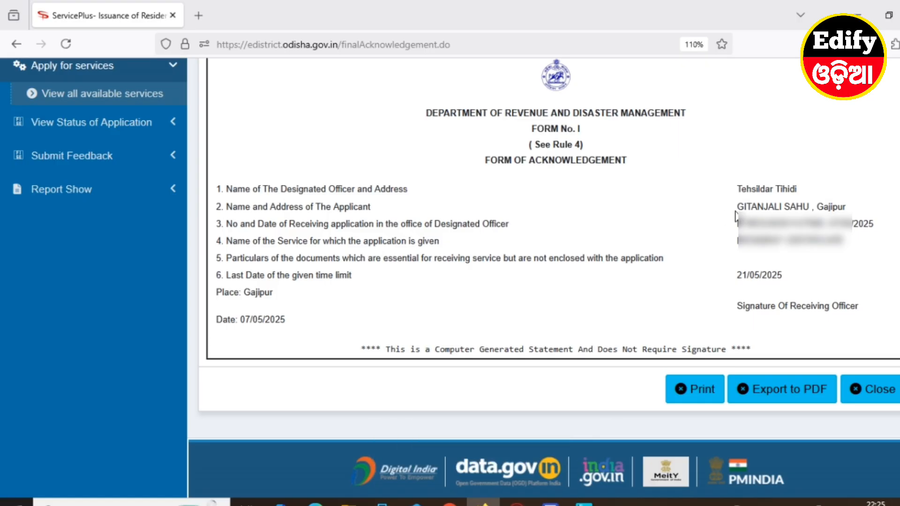
Examine the acknowledgement's applicant name, application number and receiving date, service name, and last date of the time limit
left_click_drag(737, 207, 811, 207)
left_click_drag(722, 236, 877, 226)
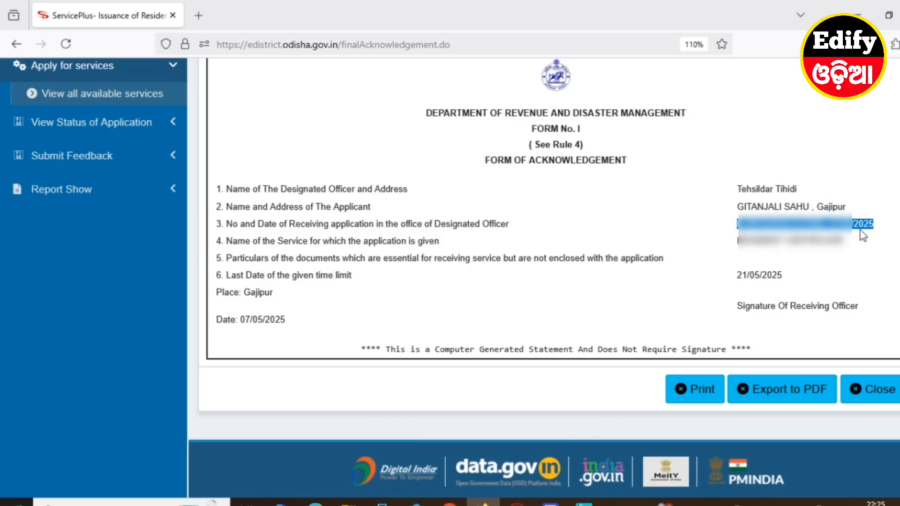
left_click(726, 256)
left_click_drag(739, 242, 847, 248)
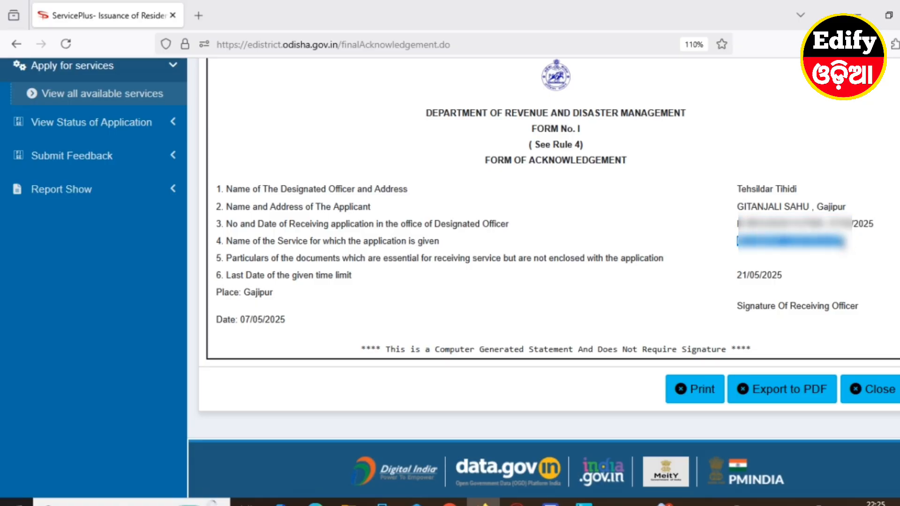
left_click(595, 301)
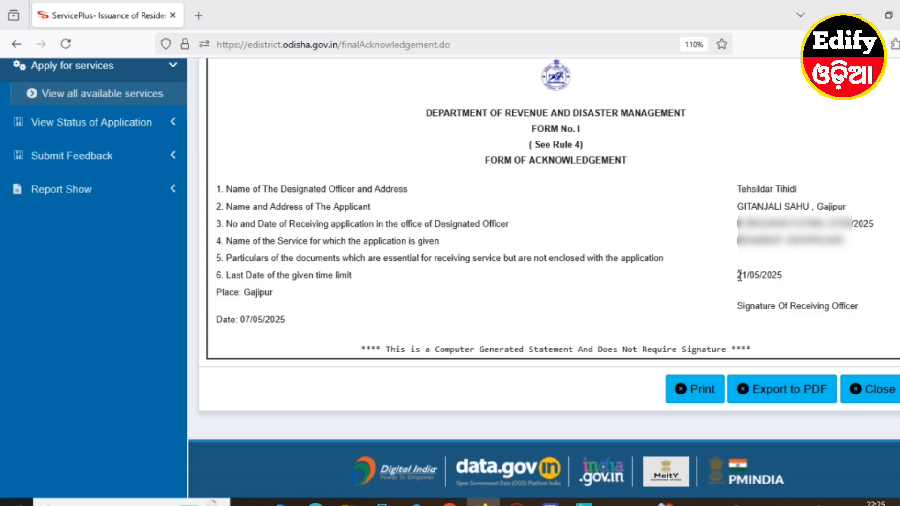
left_click_drag(735, 276, 800, 277)
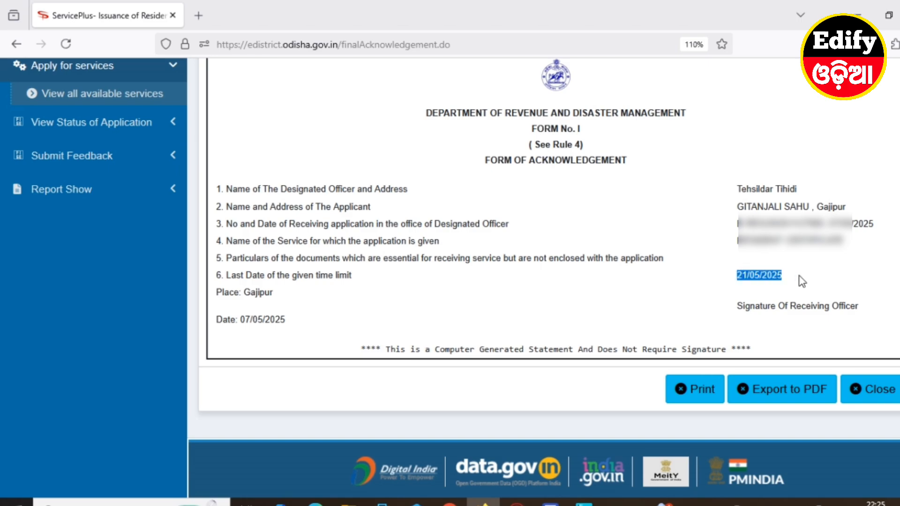
left_click(723, 292)
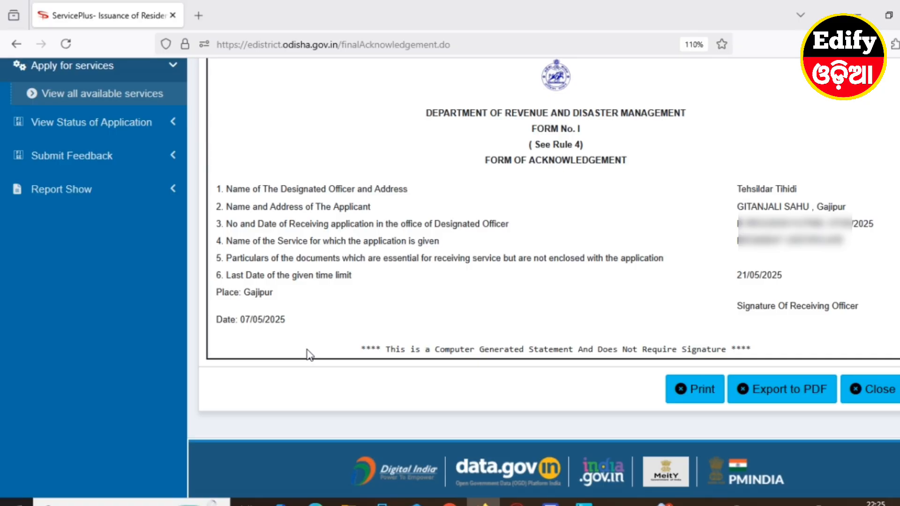